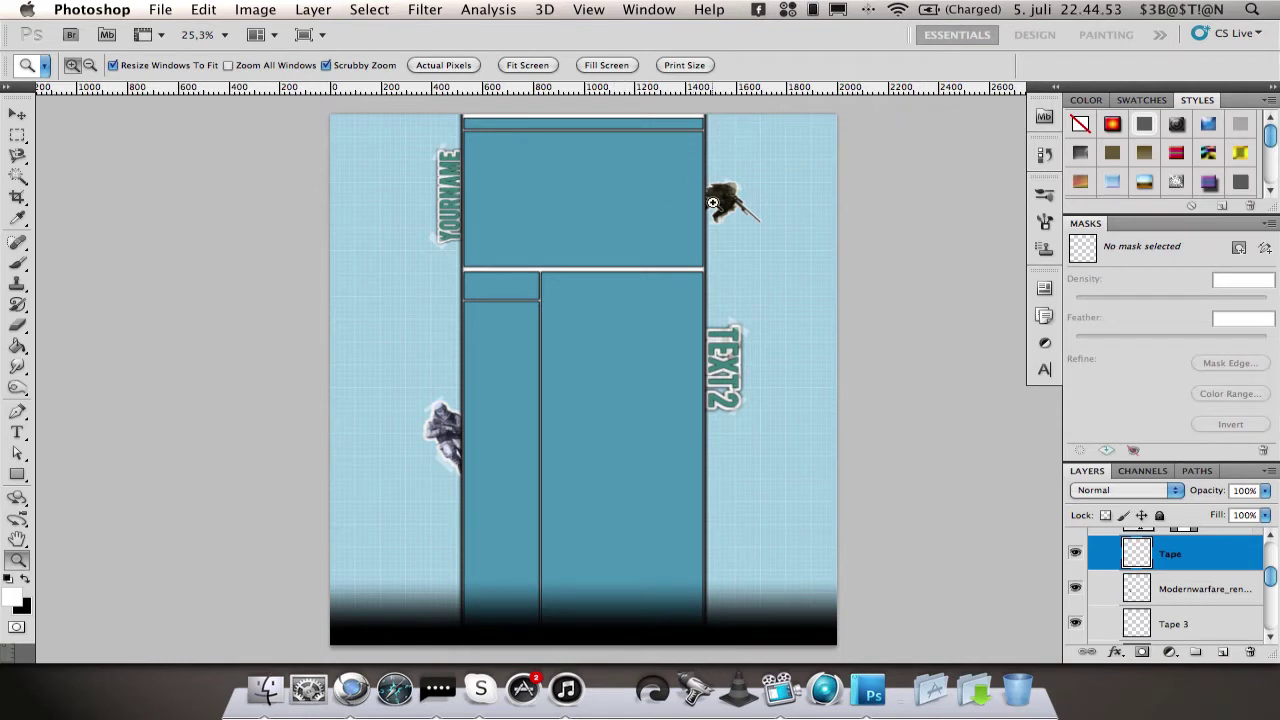
View the YouTube template at 100% and scroll around the TEXT2 and YOURNAME labels and panels.
left_click(443, 65)
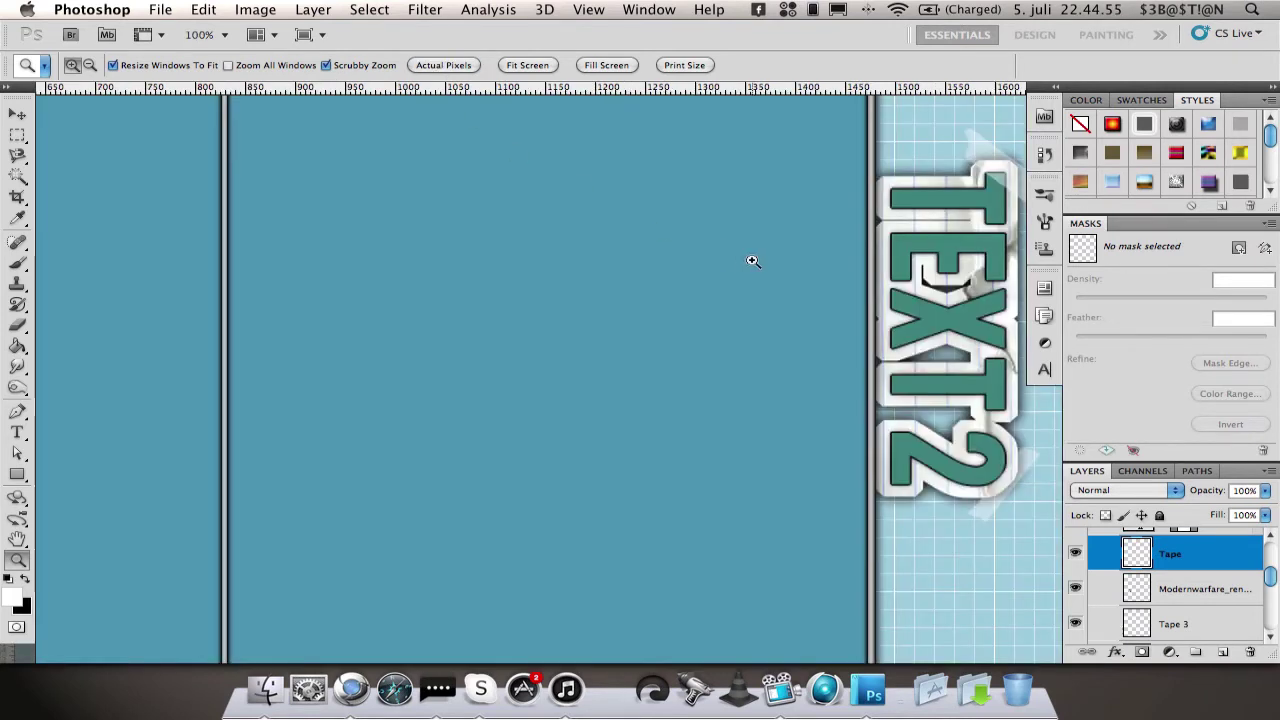
scroll(750, 256, "left", 10)
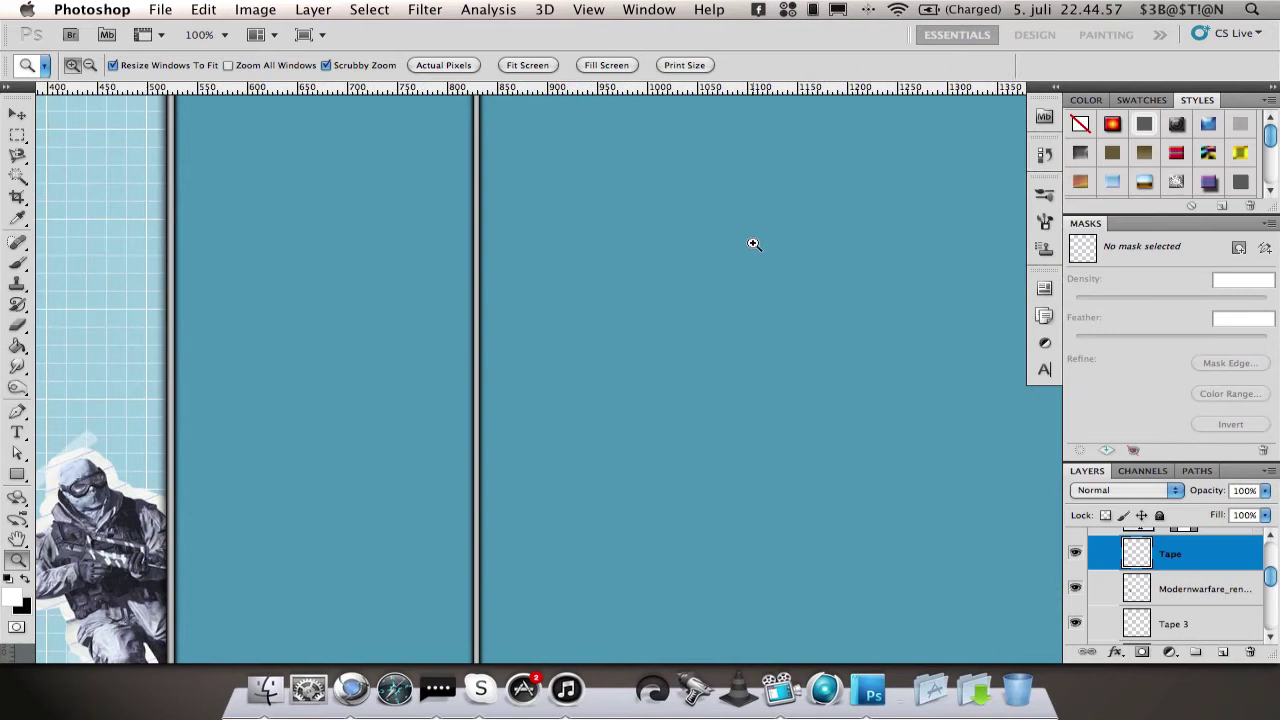
scroll(759, 244, "left", 6)
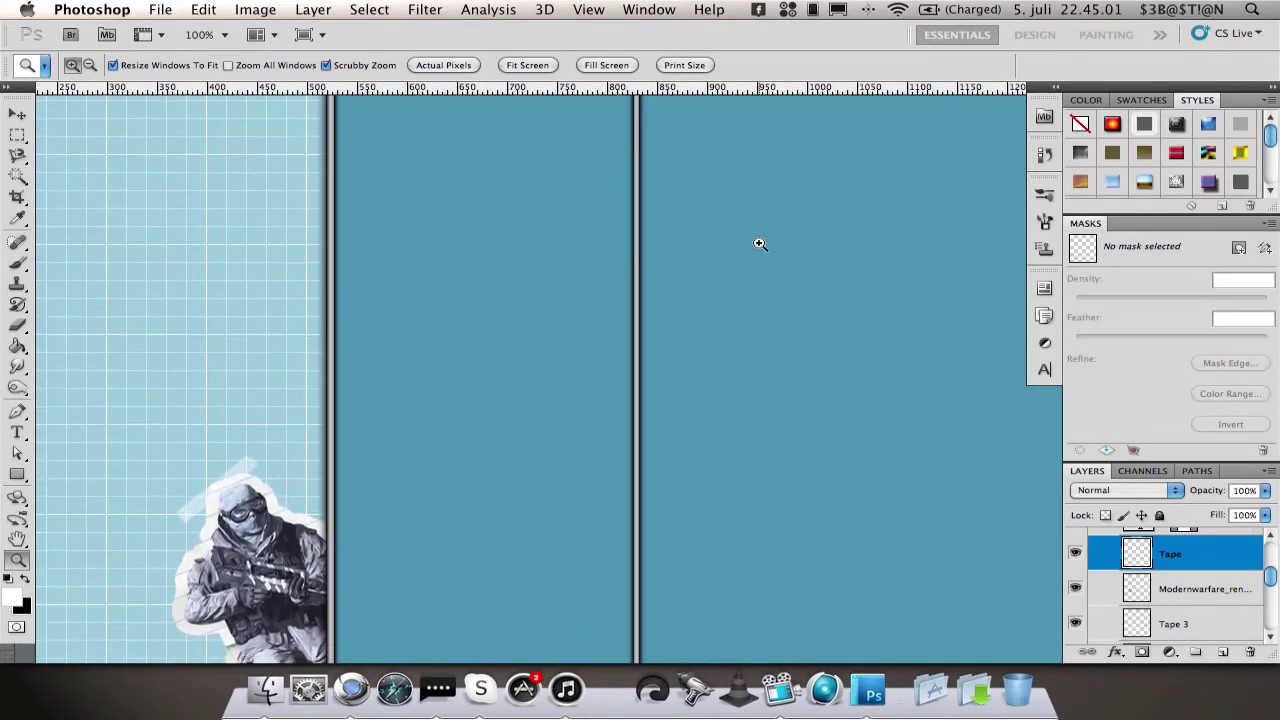
scroll(755, 243, "left", 3)
scroll(751, 243, "up", 10)
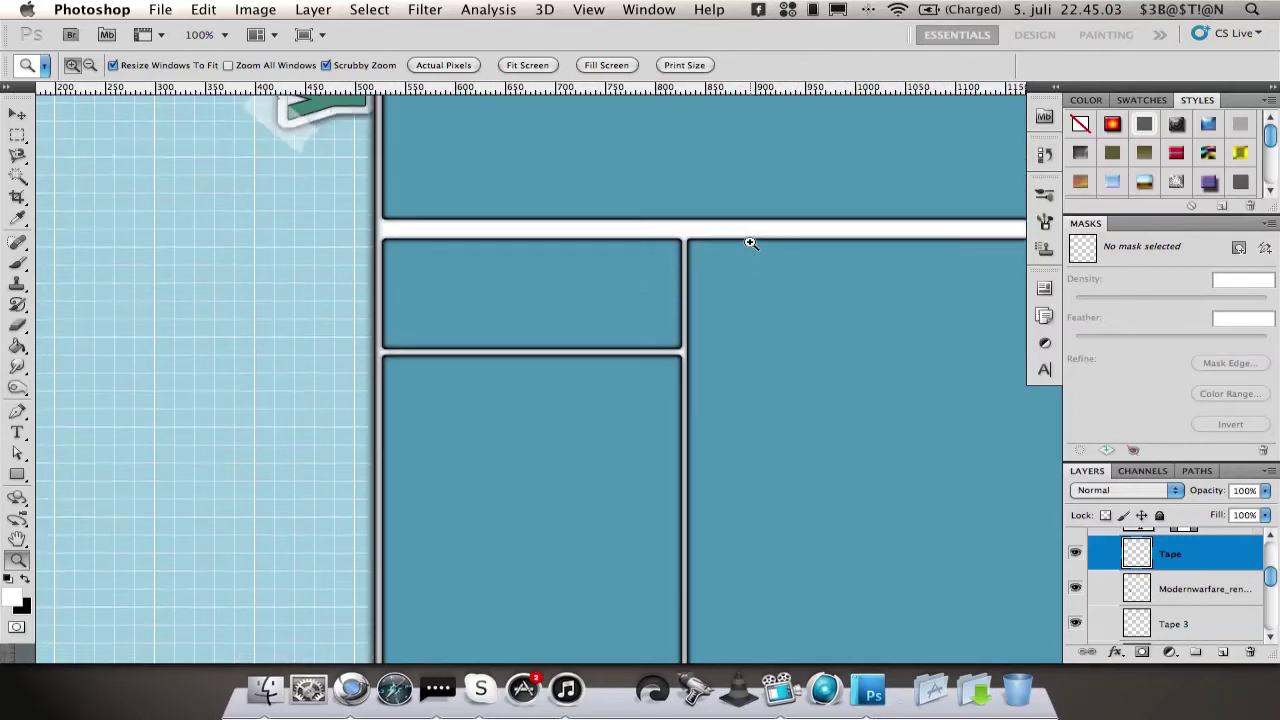
scroll(751, 243, "up", 10)
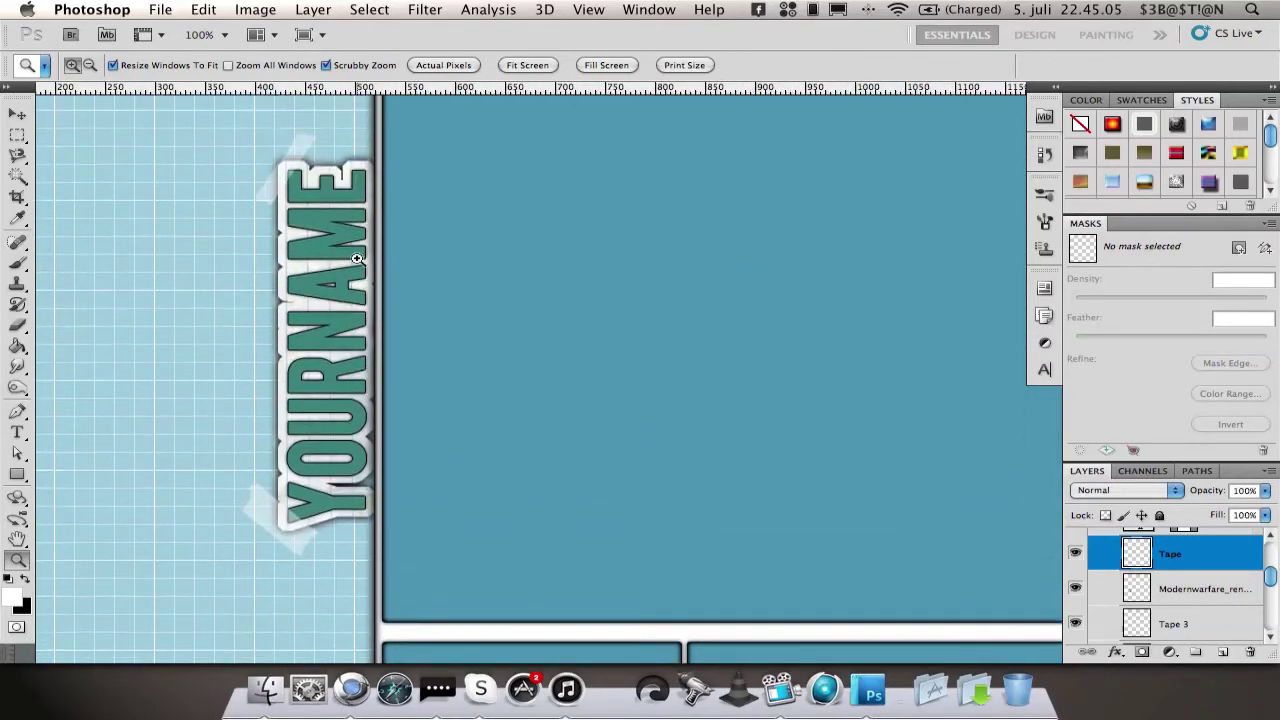
scroll(357, 259, "down", 5)
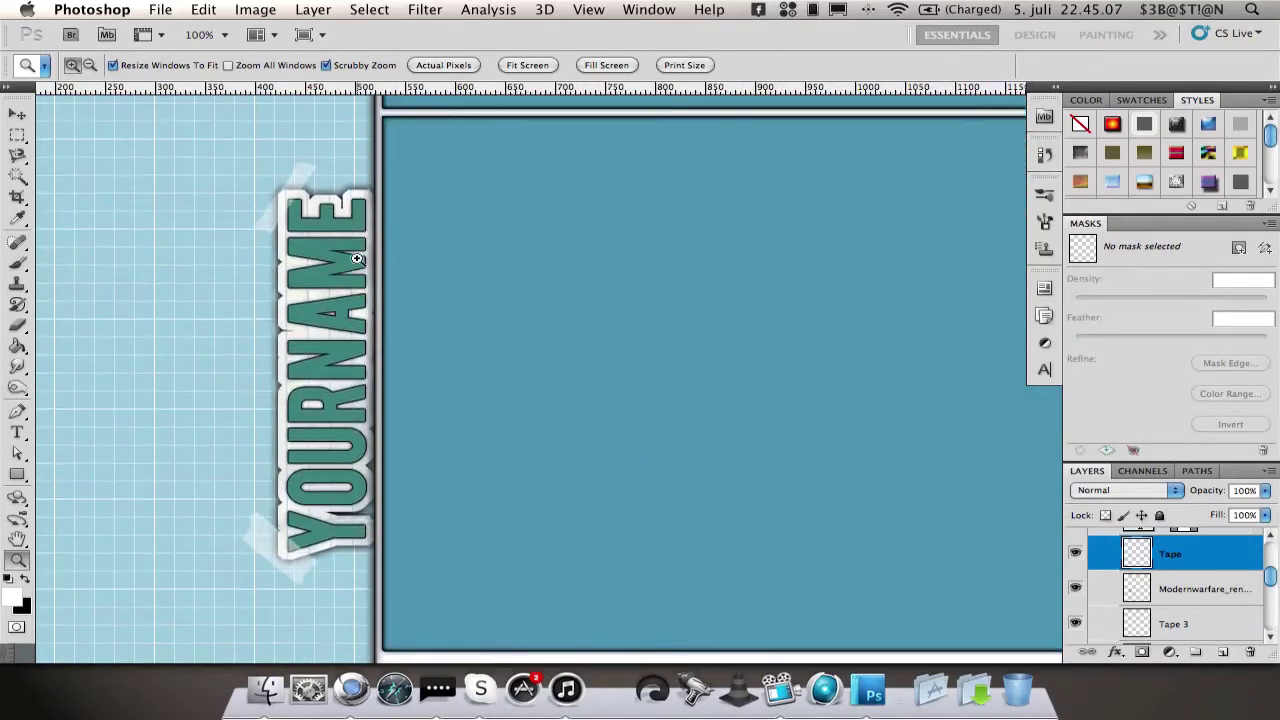
Hide the TEXT 2 and YourName label layers in the template.
left_click(1257, 589)
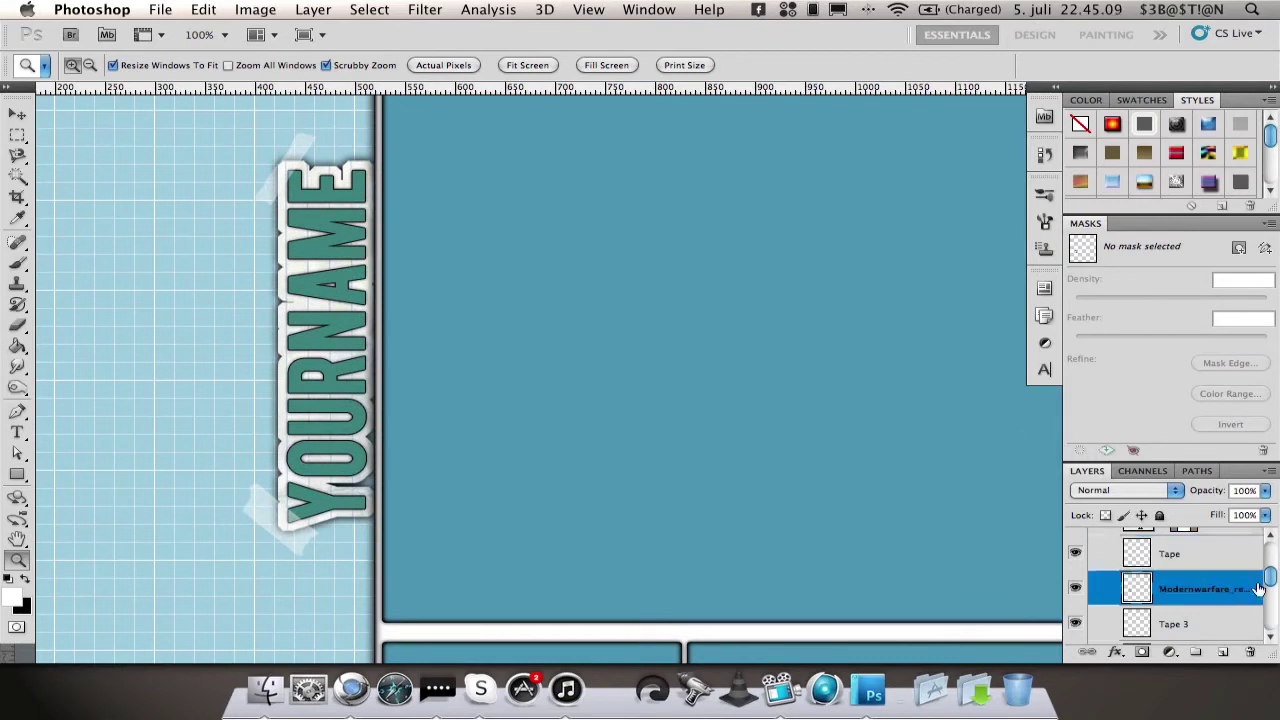
left_click_drag(1271, 585, 1271, 621)
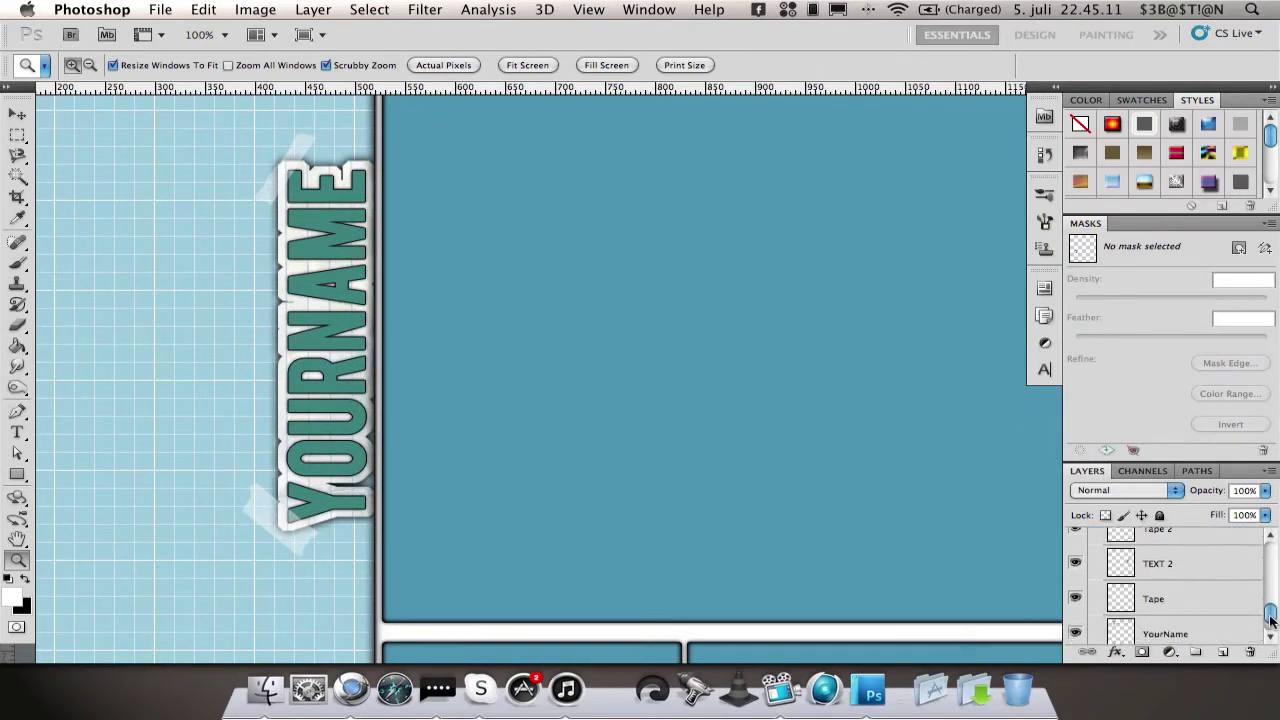
left_click(1177, 563)
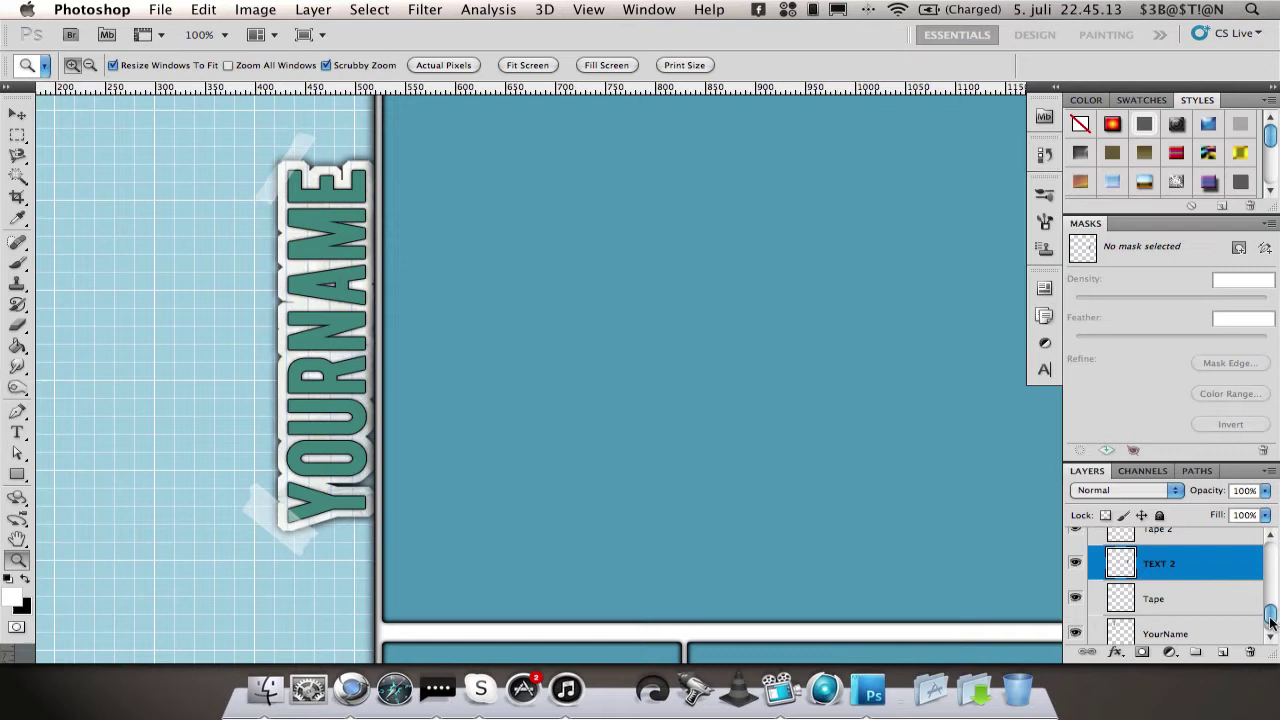
scroll(1271, 621, "down", 2)
left_click(1076, 537)
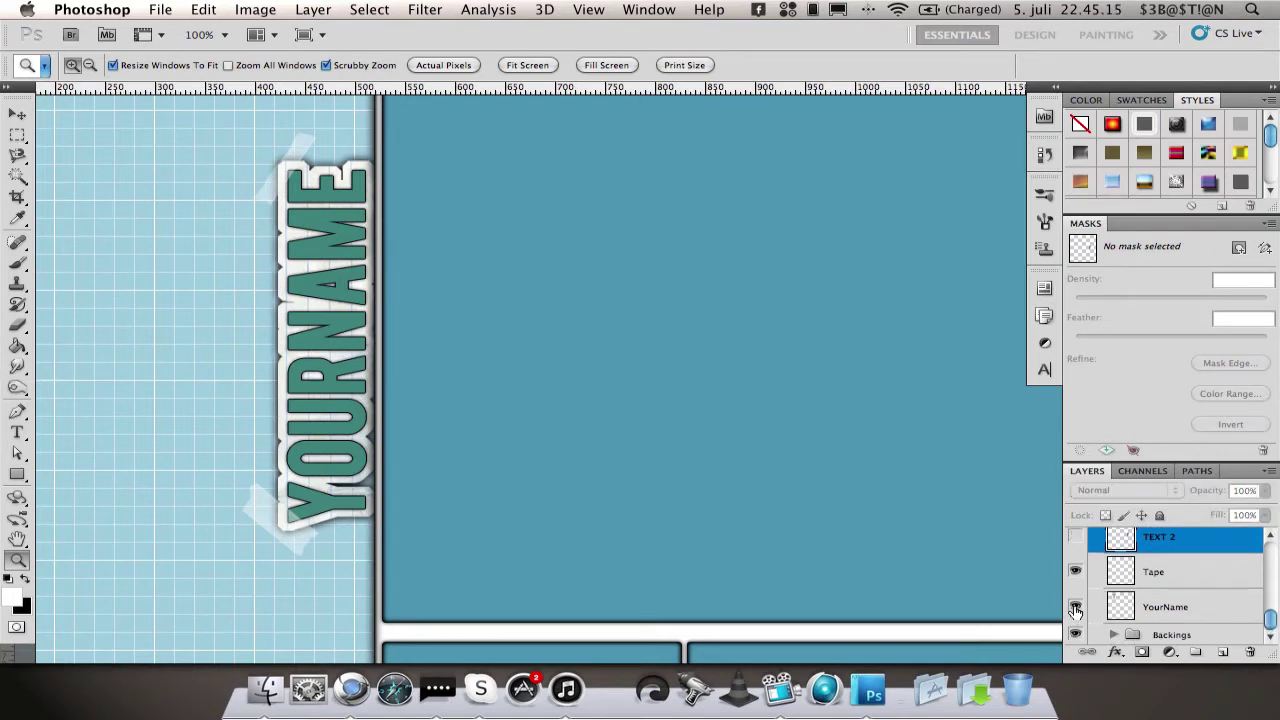
left_click(1076, 608)
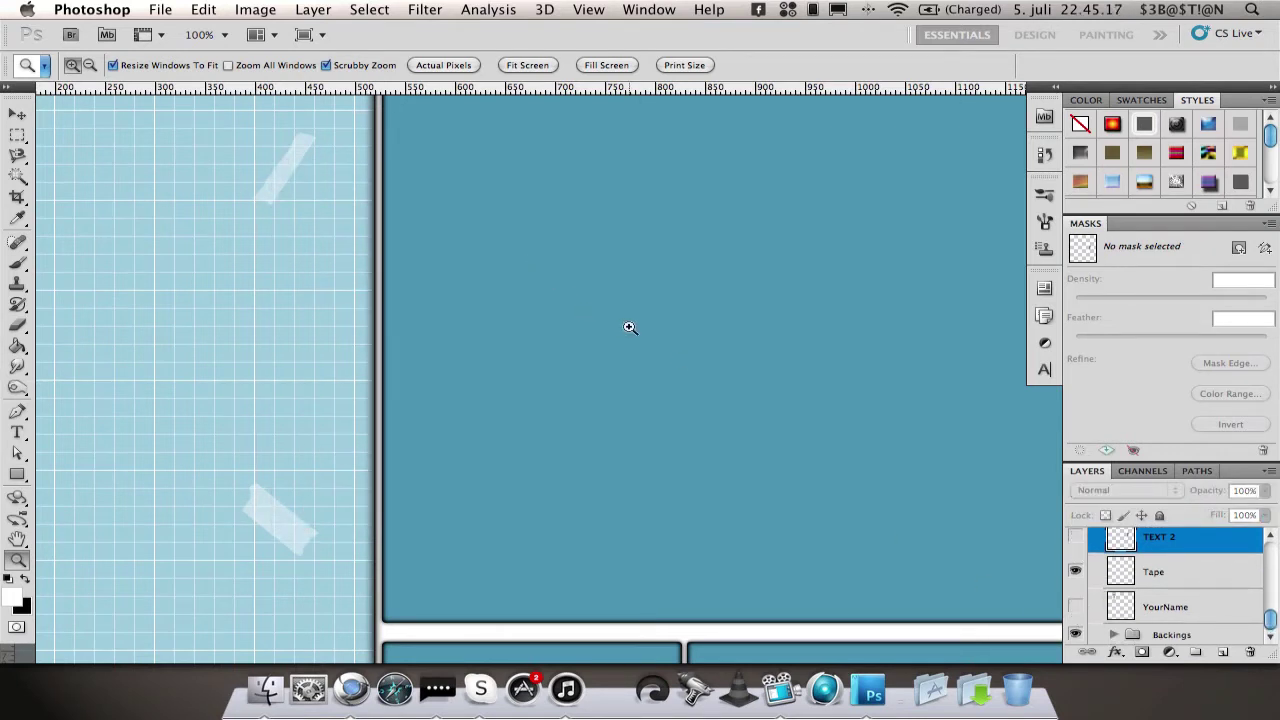
Create a new blank document 1280 pixels wide by 720 pixels high.
key("super+n")
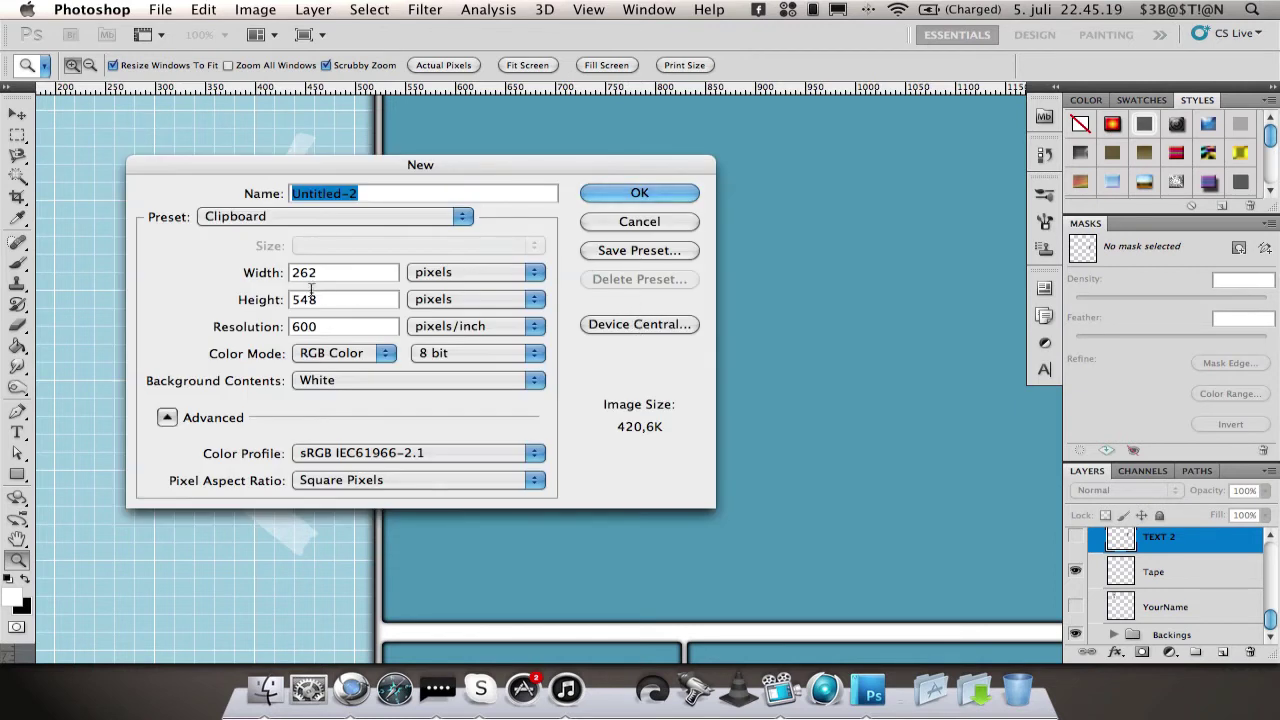
left_click(338, 272)
left_click_drag(338, 272, 280, 277)
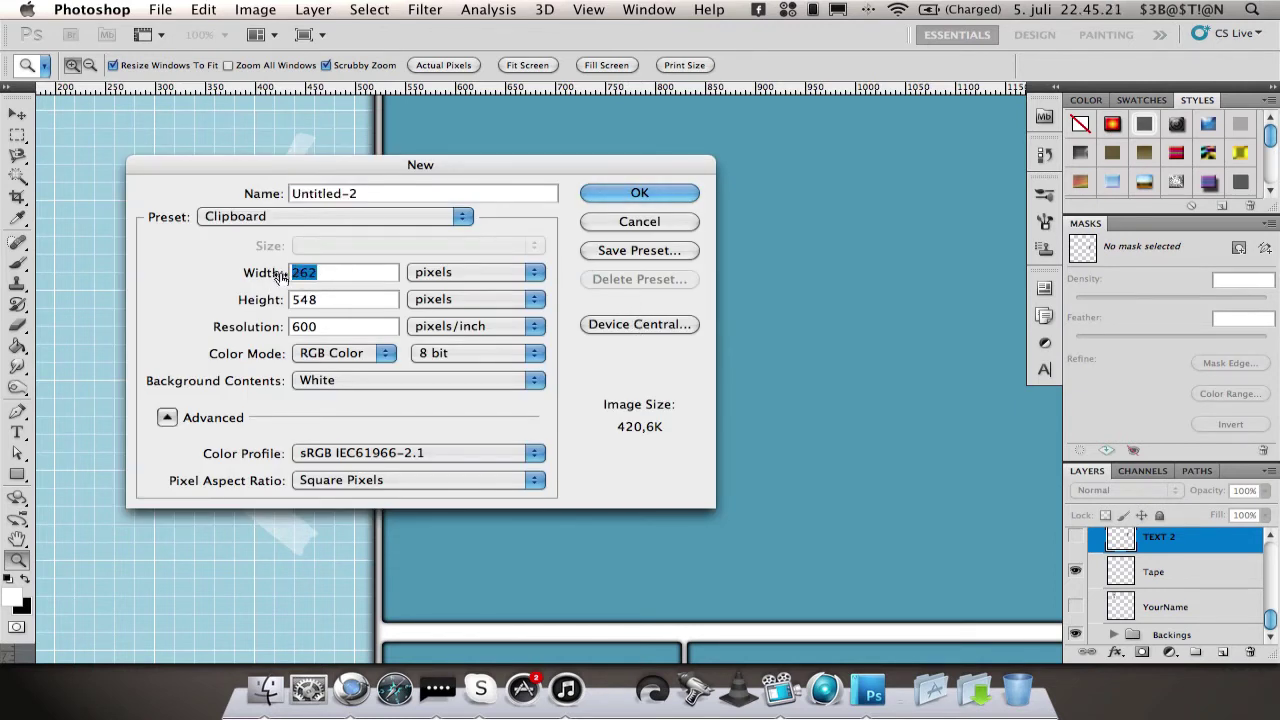
type("1280")
key("Tab")
type("720")
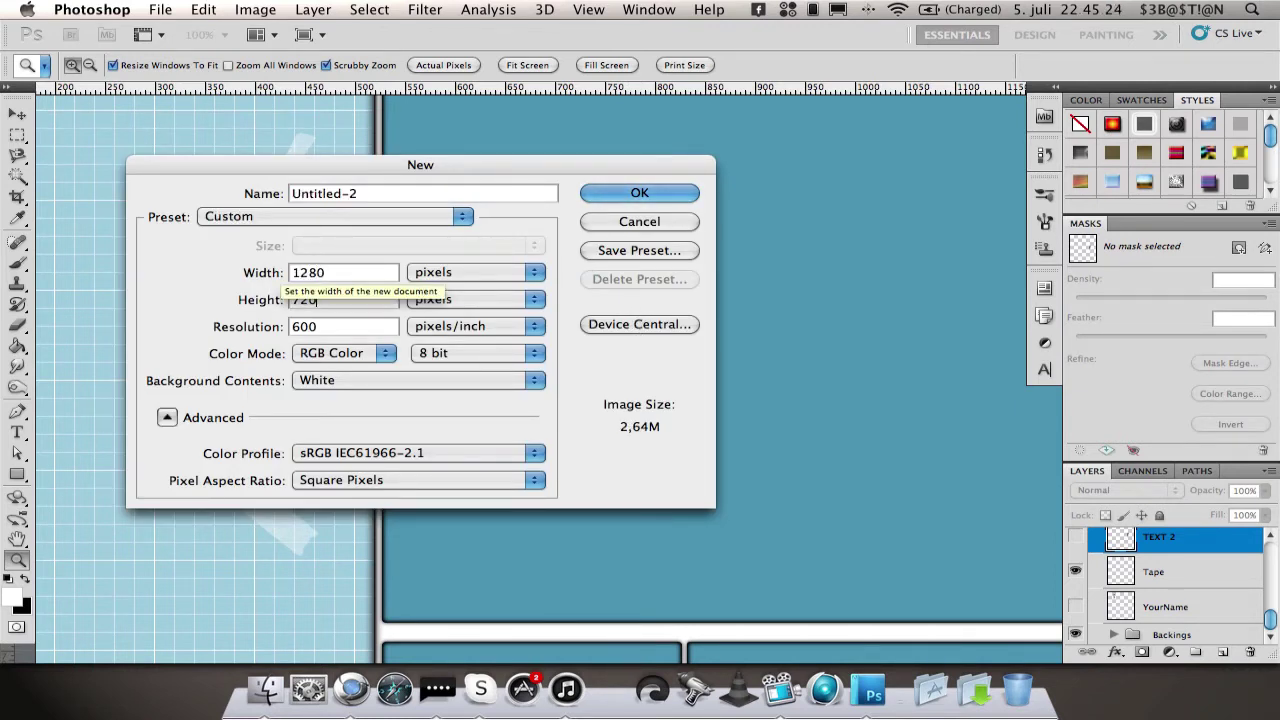
key("Return")
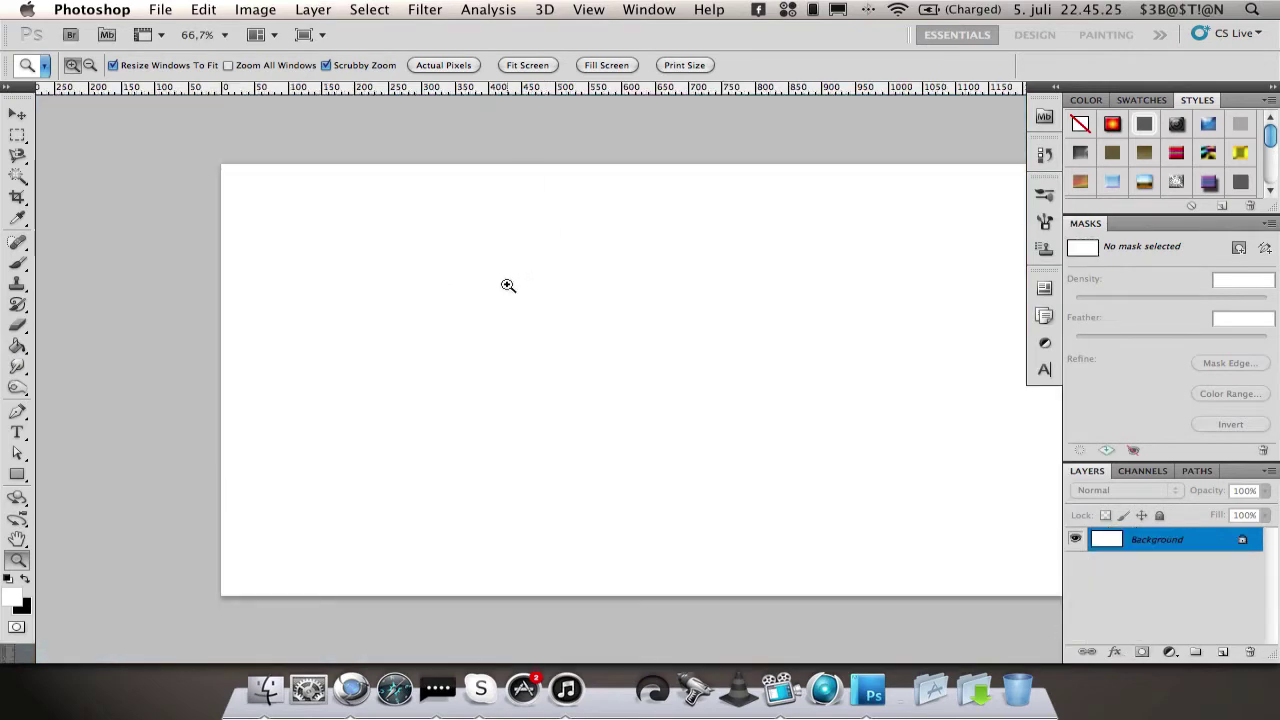
In White Paper.jpg, delete the soldier render and Call of Duty 4 Sniper layers.
scroll(506, 283, "down", 3)
scroll(506, 283, "right", 10)
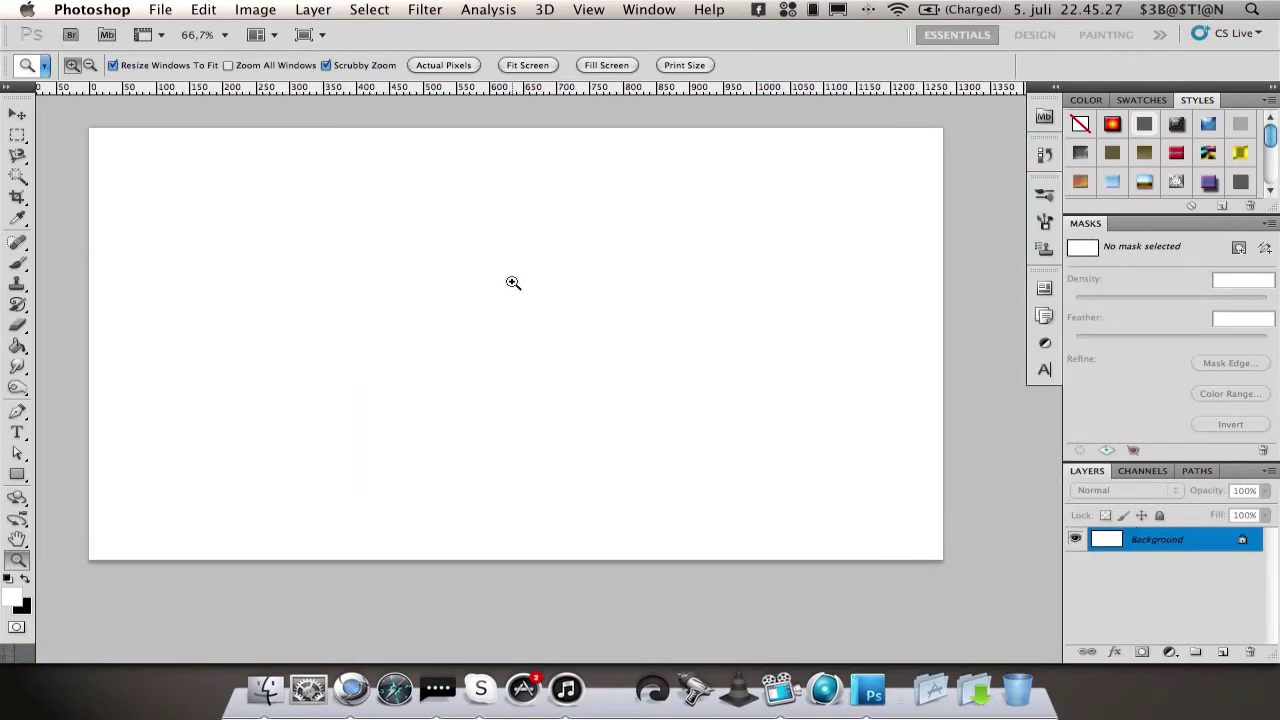
key("f")
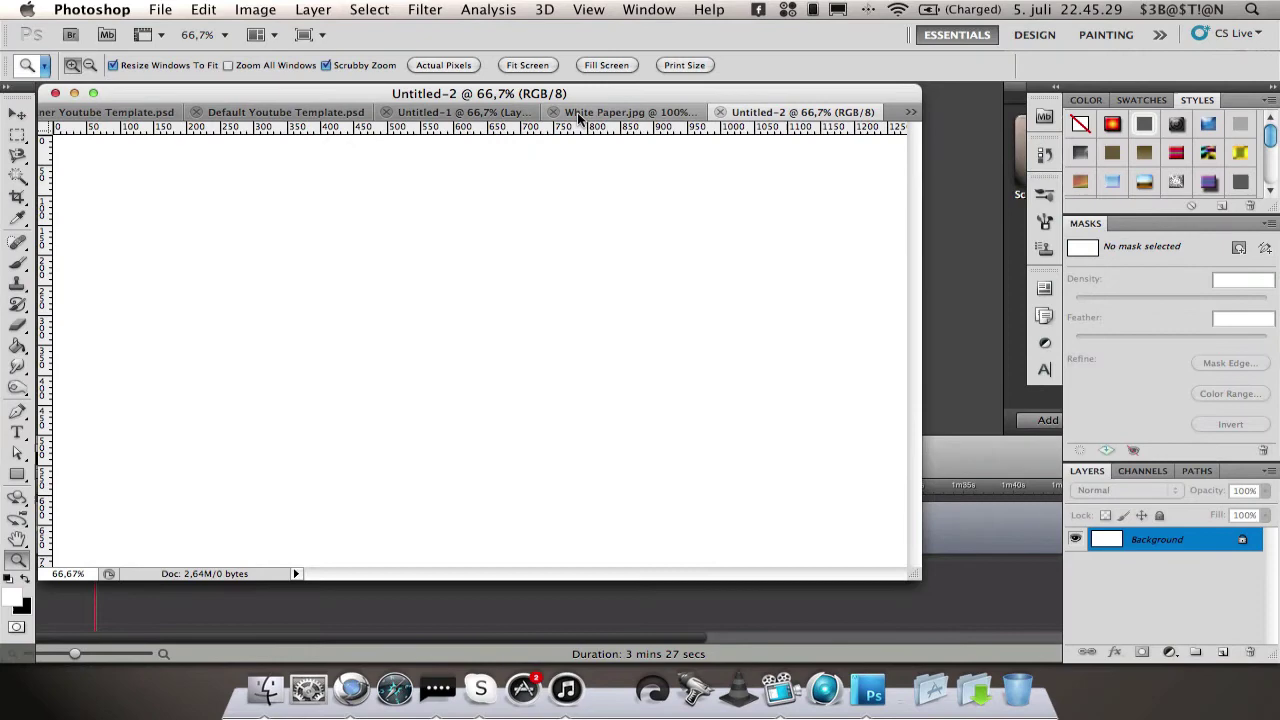
left_click(590, 112)
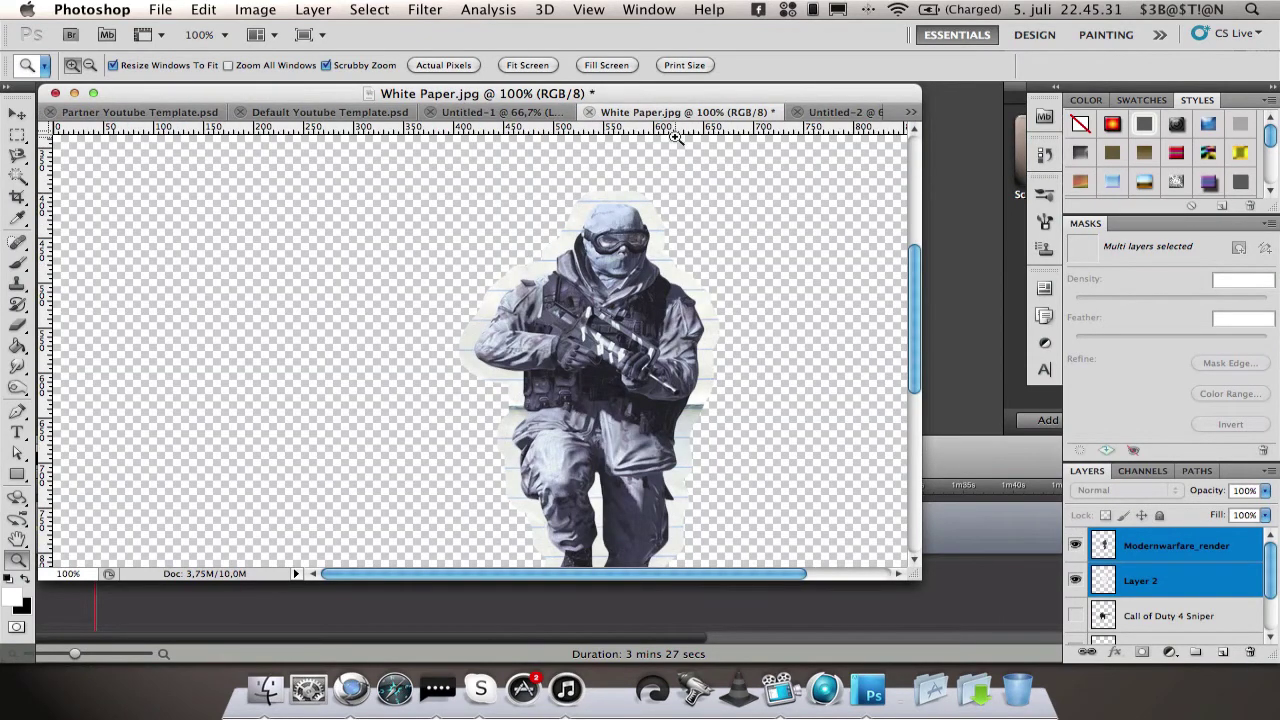
key("f")
key("Delete")
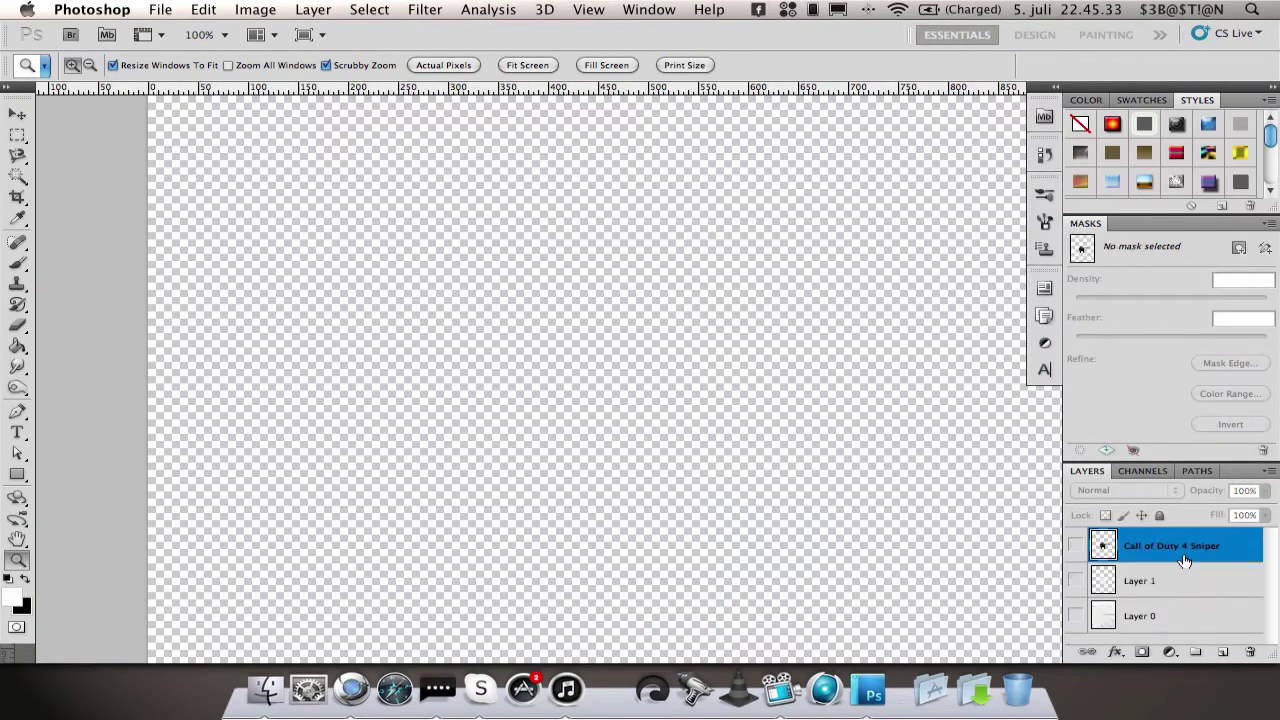
key("Delete")
key("Delete")
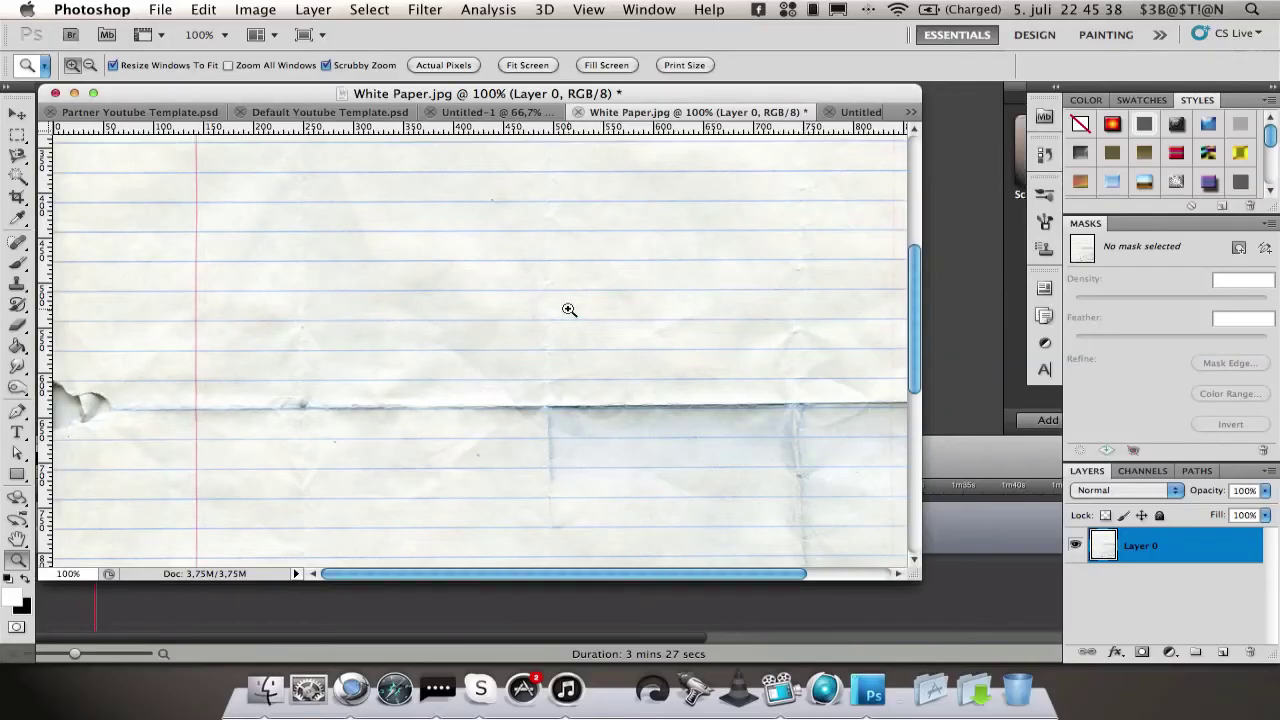
Drag the crumpled paper layer from White Paper.jpg into the Untitled-2 document.
left_click(513, 68)
key("f")
scroll(529, 294, "right", 2)
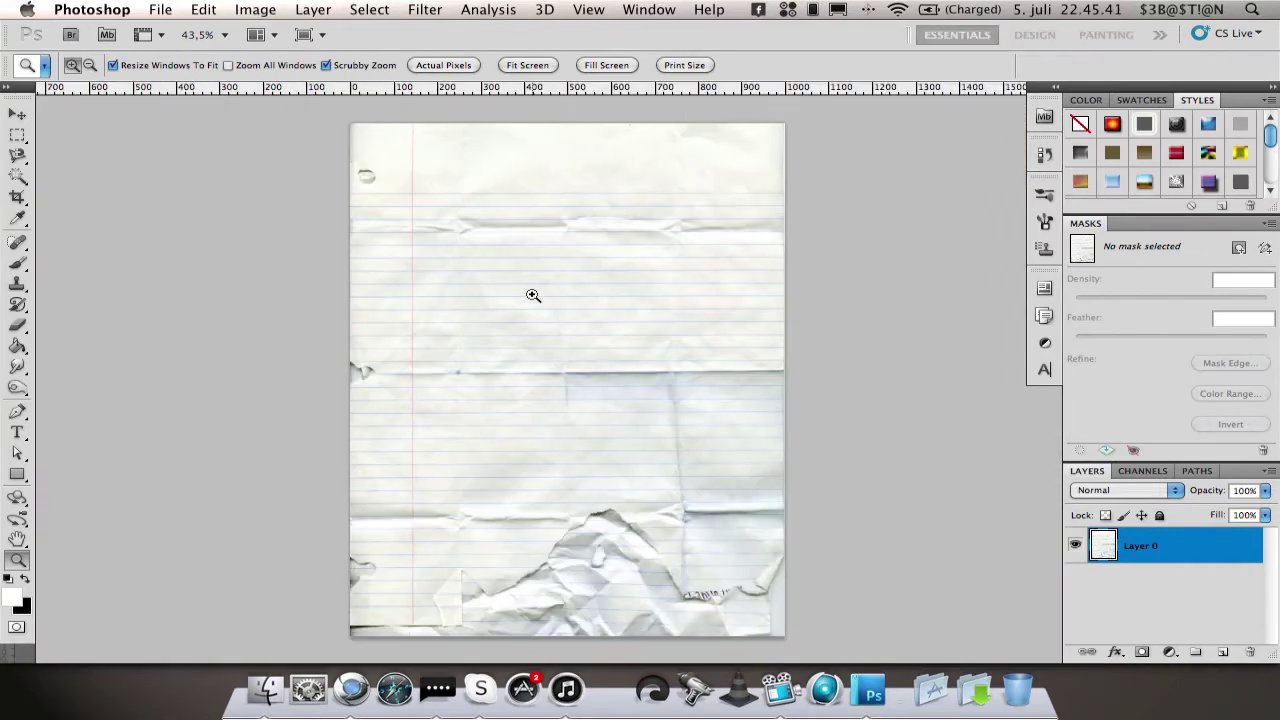
key("v")
key("f")
key("f")
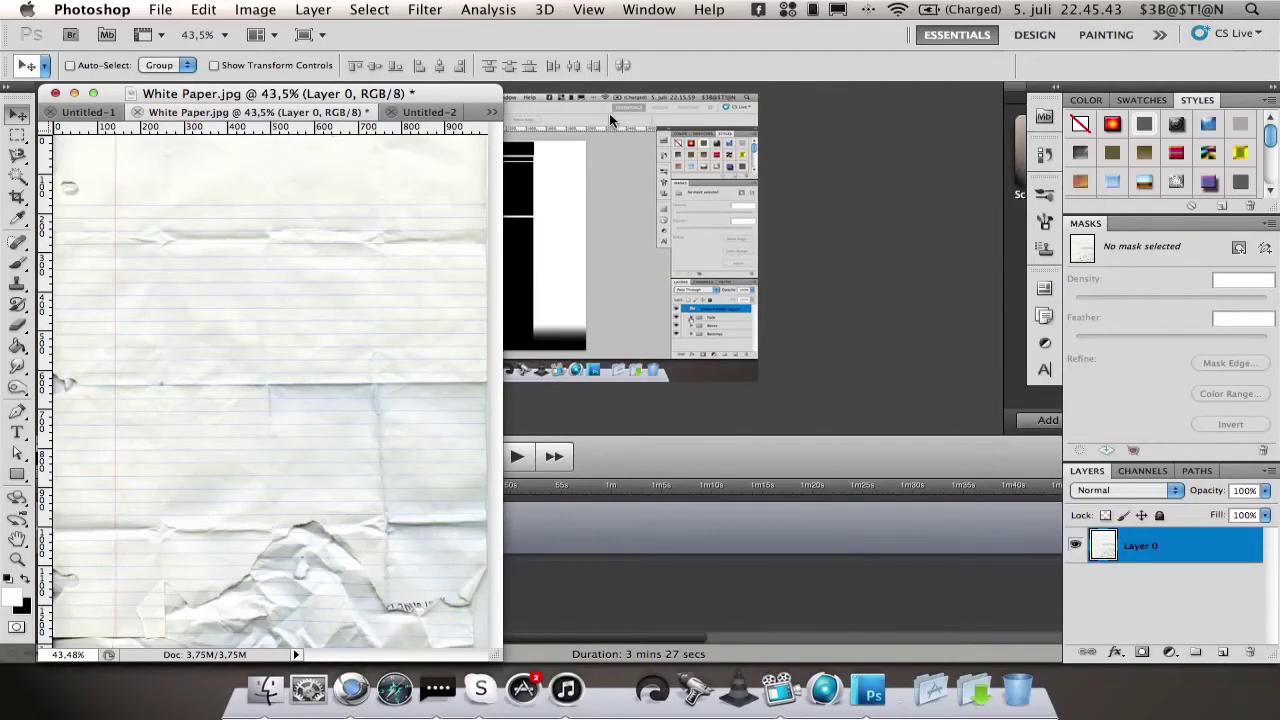
left_click_drag(497, 650, 1027, 650)
left_click(1018, 112)
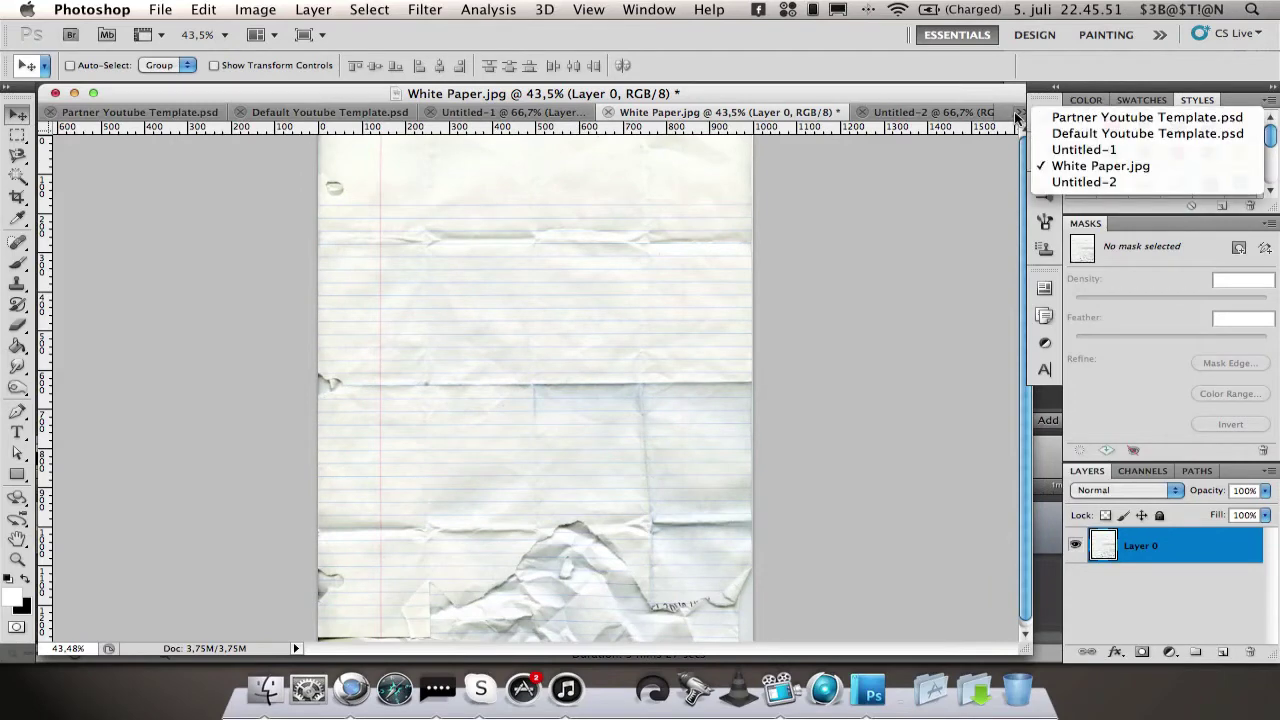
left_click(1084, 181)
left_click(730, 112)
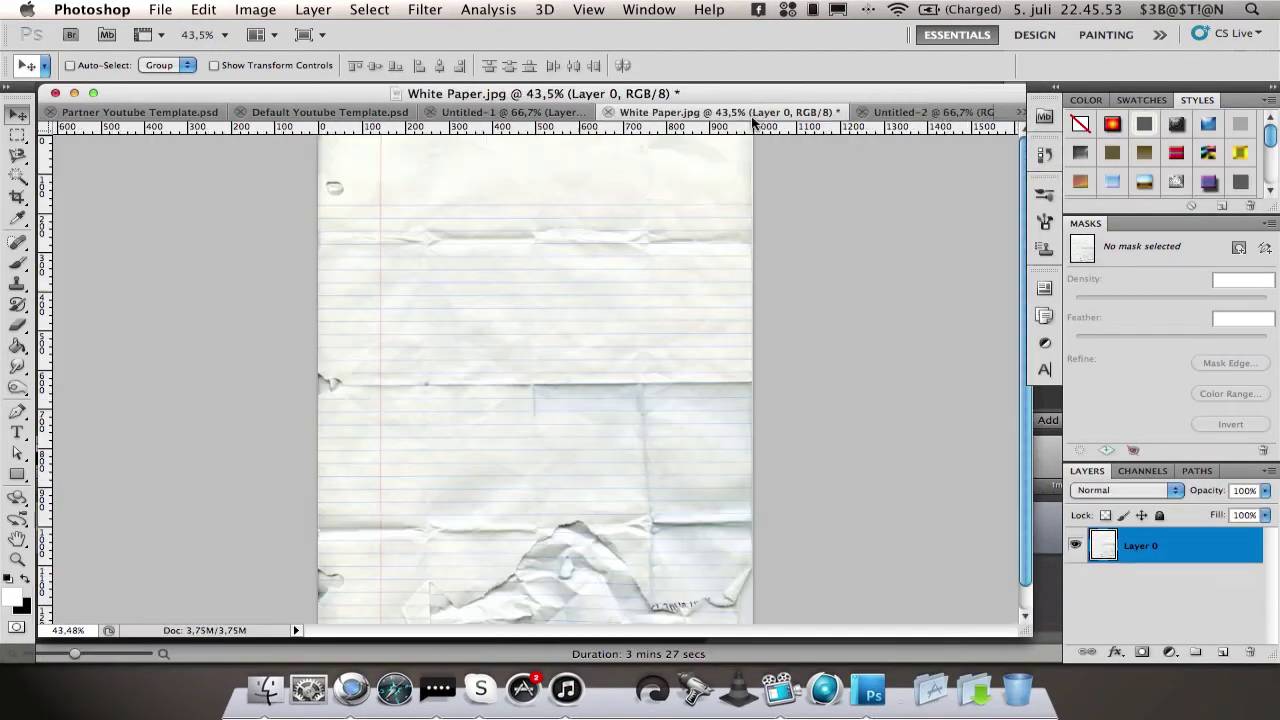
left_click_drag(506, 315, 491, 354)
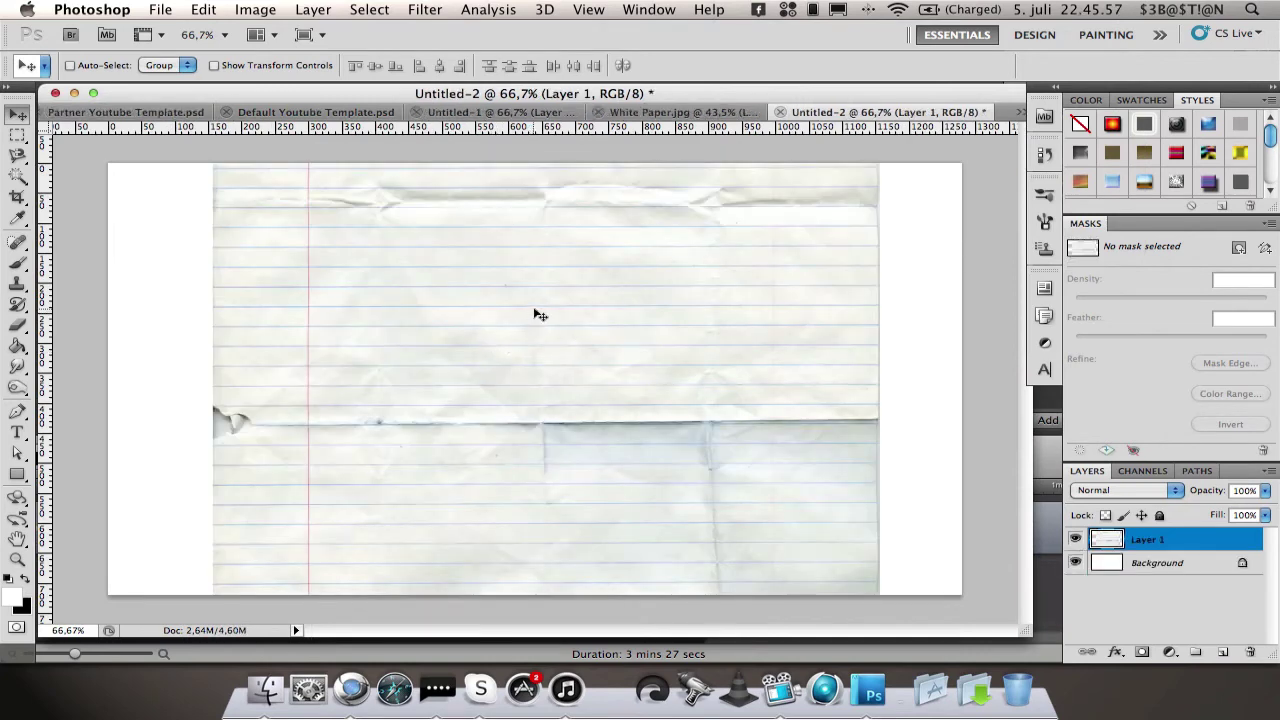
Rotate the paper 90° with Free Transform and shift it slightly left to cover the canvas.
key("super+t")
left_click_drag(901, 181, 721, 449)
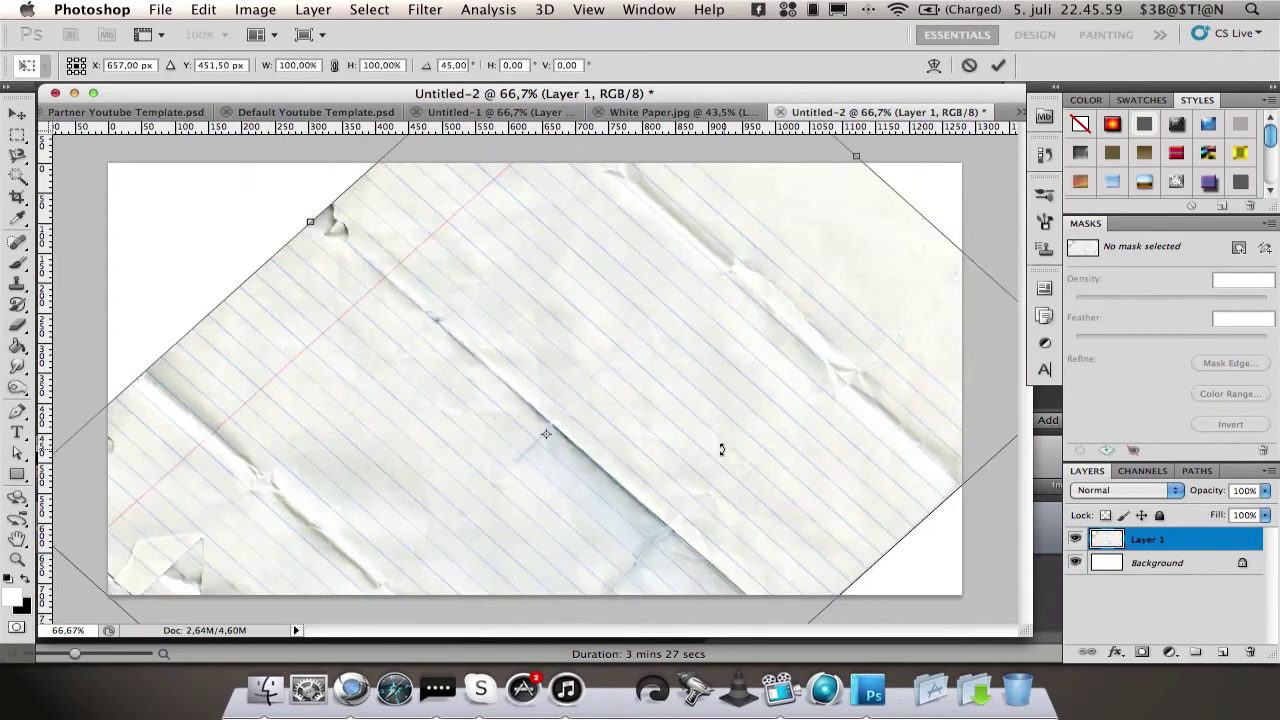
left_click_drag(634, 457, 574, 463)
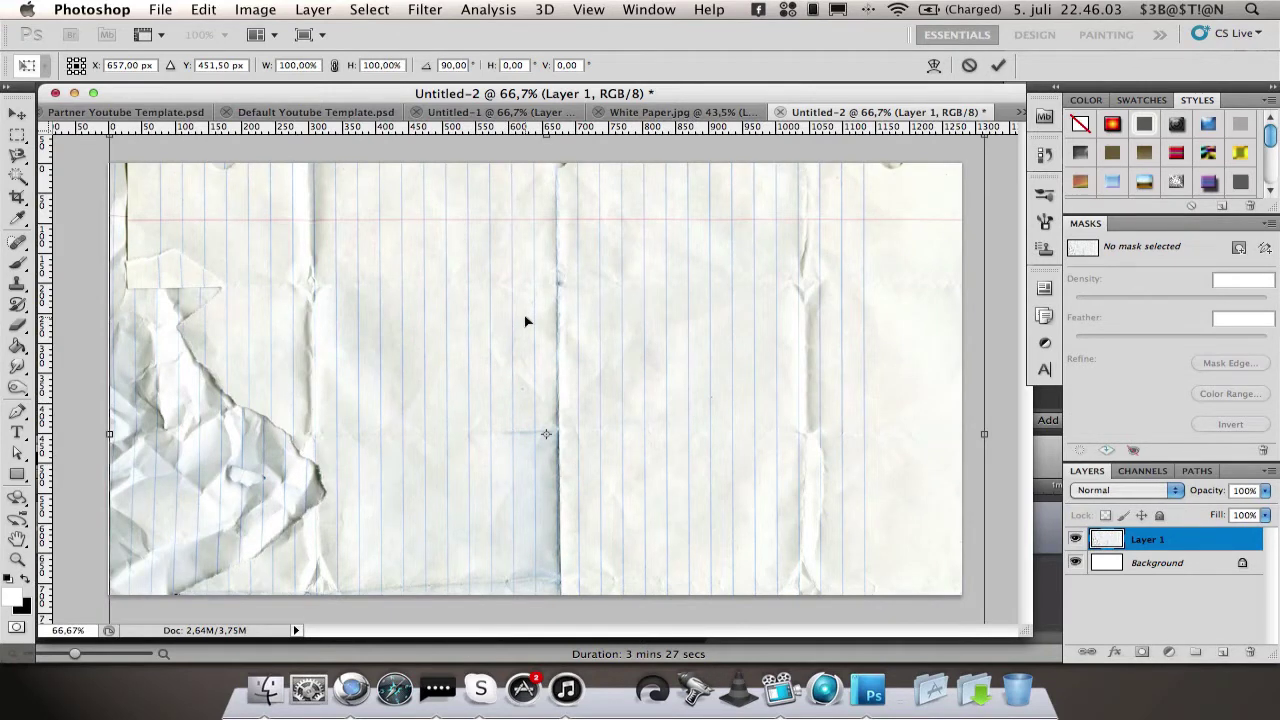
key("Return")
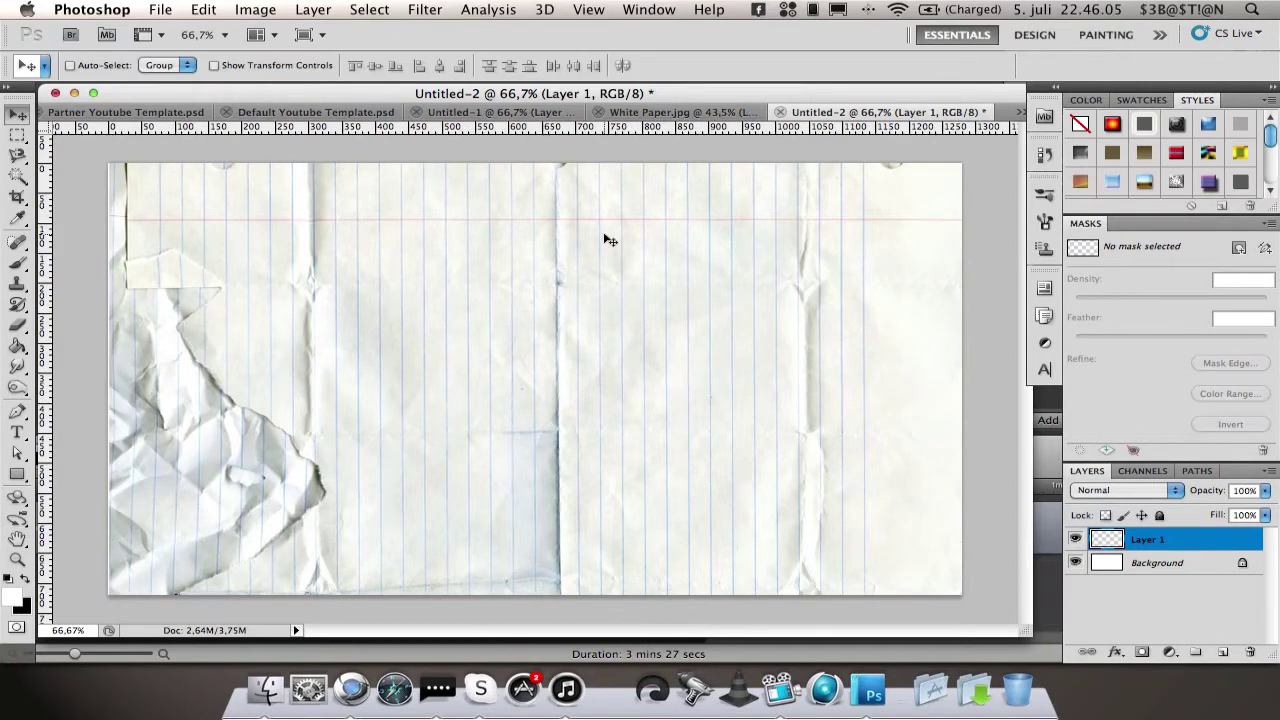
left_click_drag(603, 238, 580, 236)
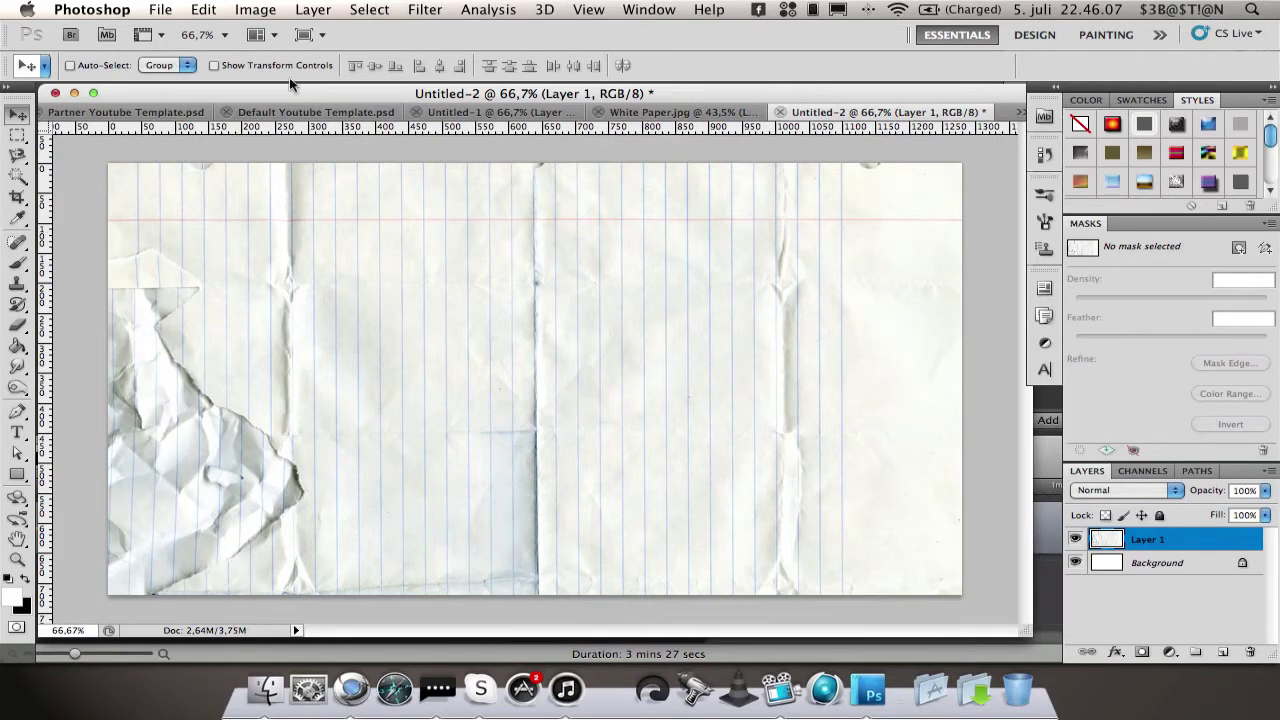
Type TUTORIAL in white Bebas, shrink it to about 25 pt and centre it on the paper.
left_click(17, 429)
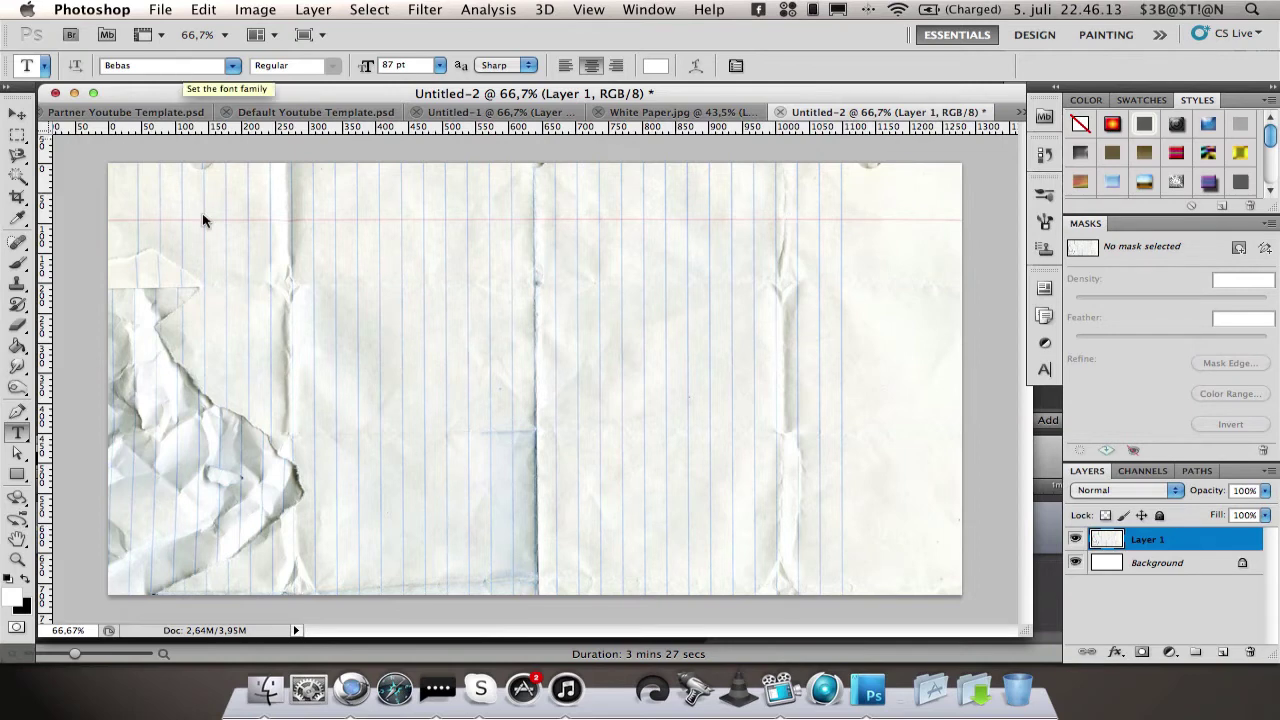
left_click(299, 390)
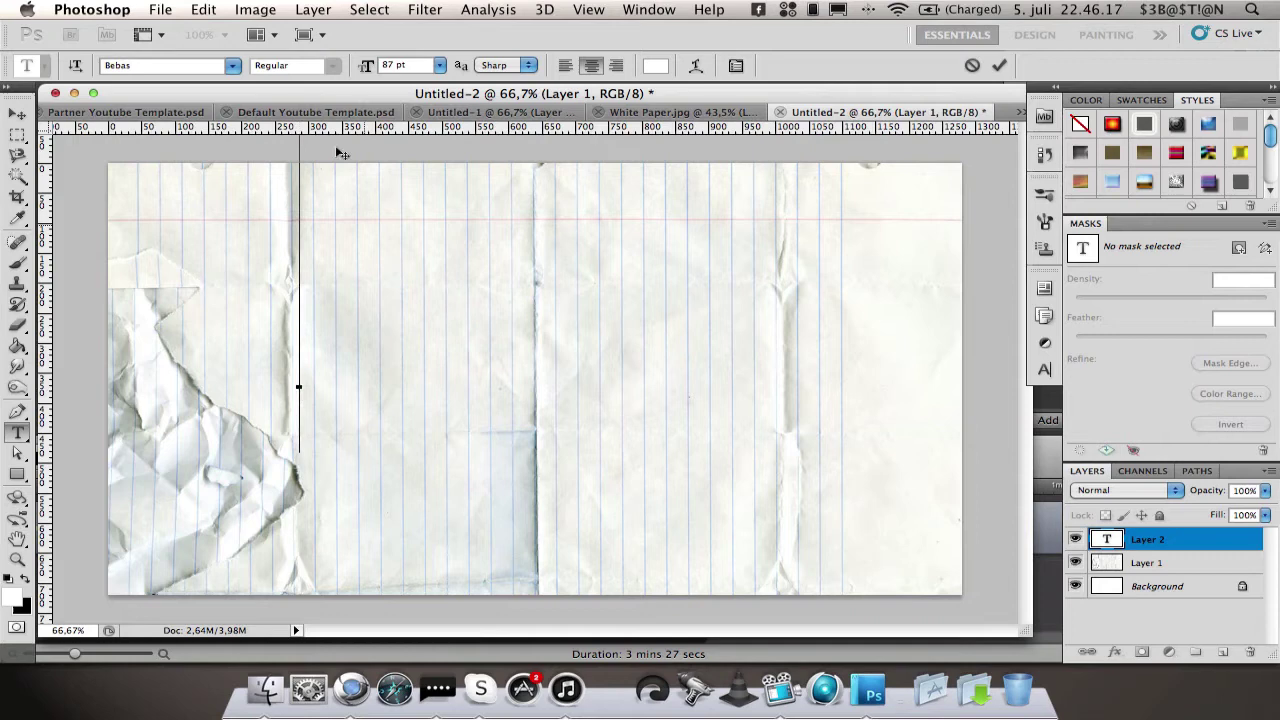
type("YOUT")
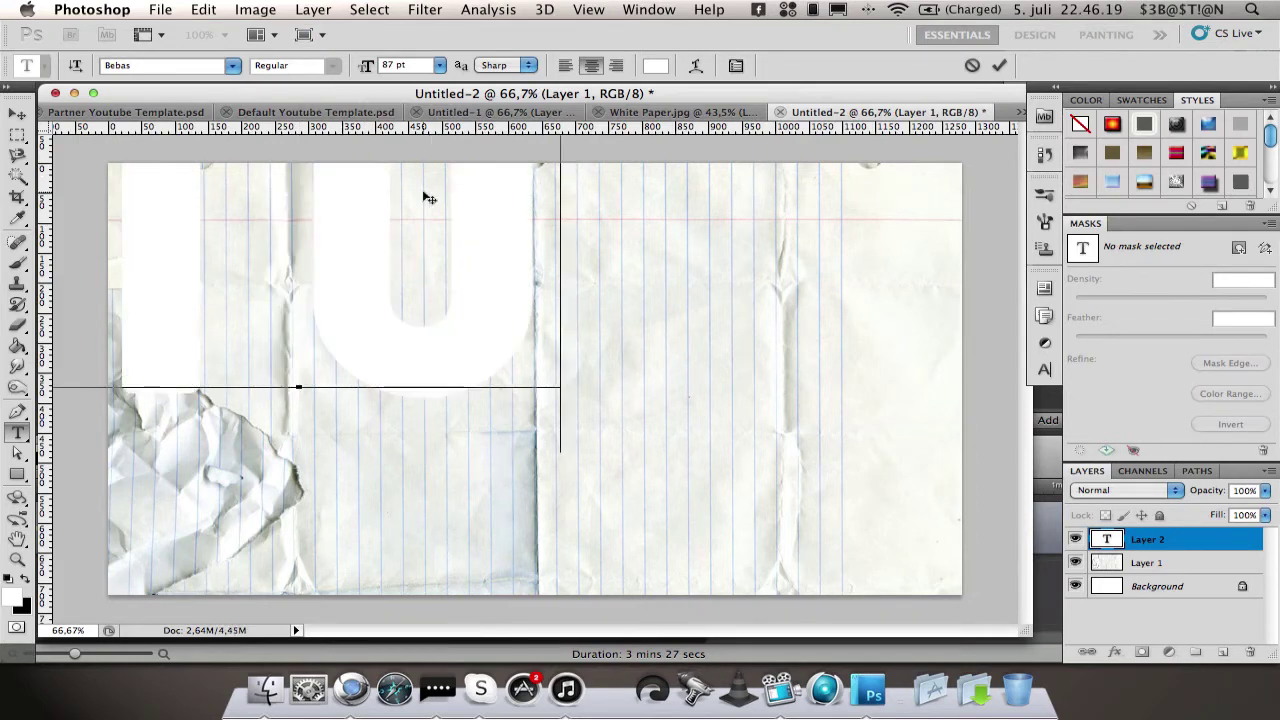
type("UB")
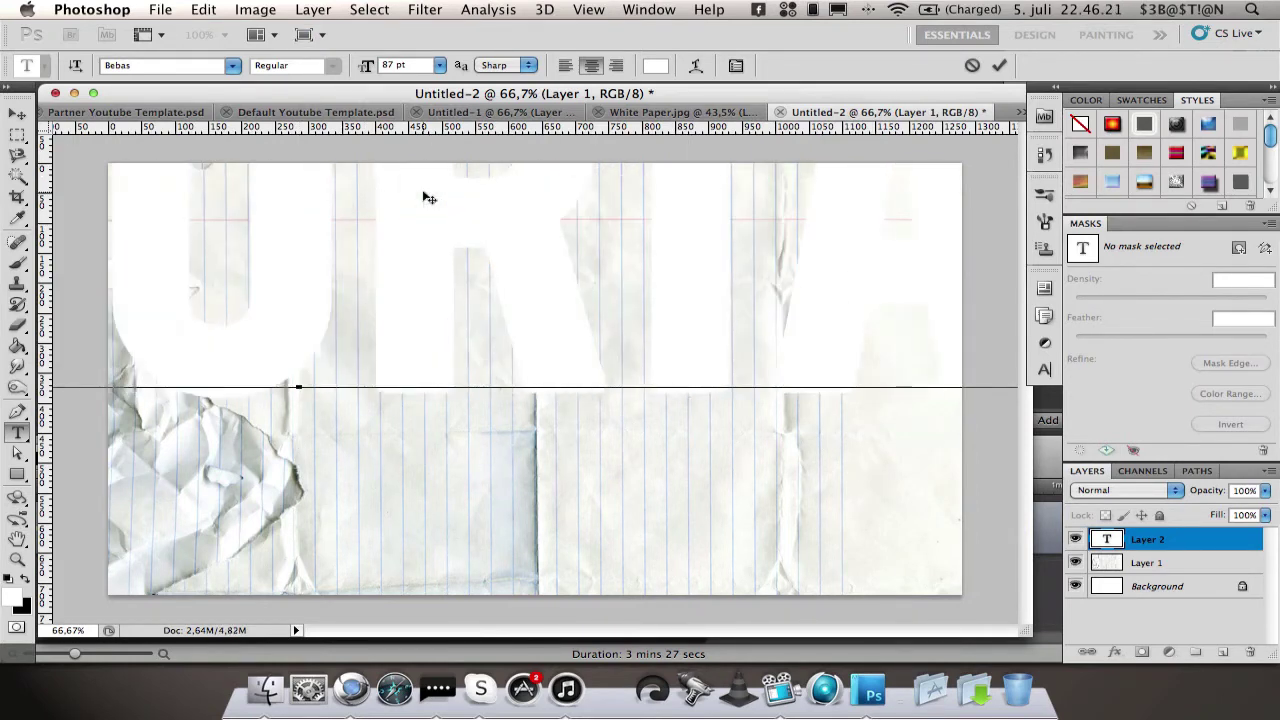
key("super+a")
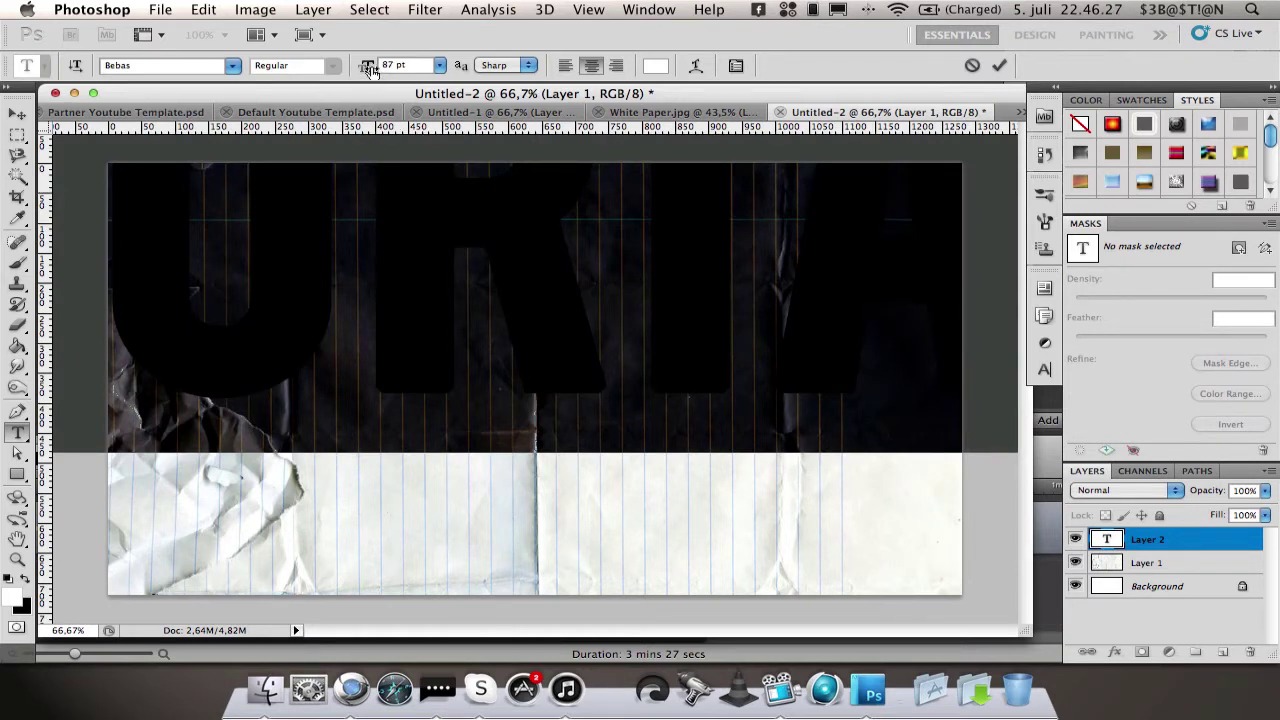
left_click_drag(370, 68, 312, 68)
left_click_drag(370, 453, 595, 463)
left_click(999, 65)
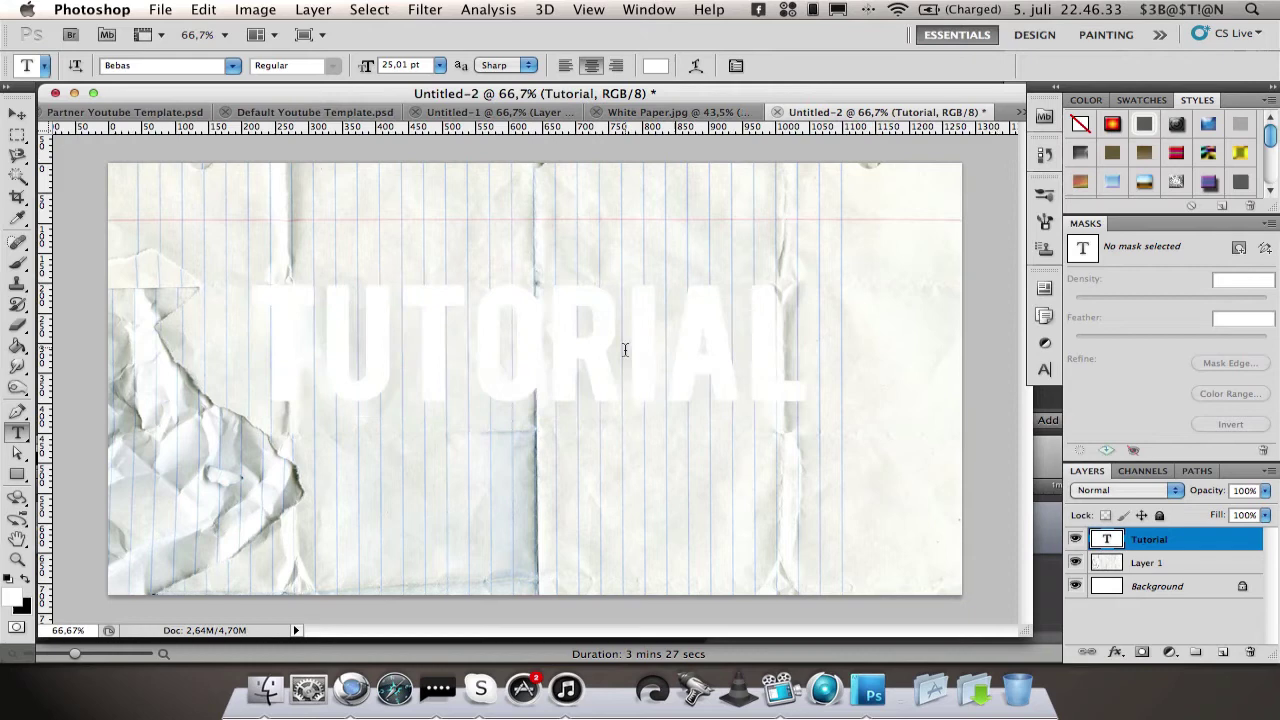
Recolour the TUTORIAL text near-black (#171414) and load its letter outline as a selection.
left_click(748, 345)
left_click_drag(699, 337, 250, 345)
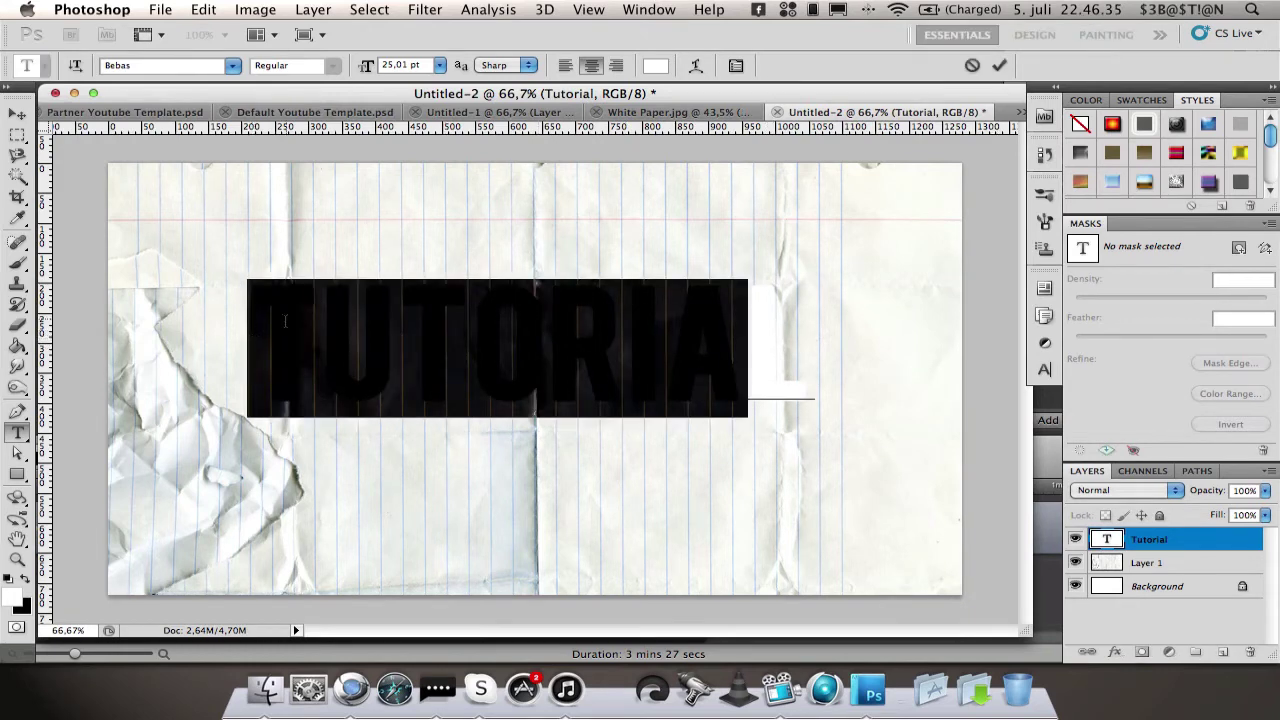
key("super+a")
left_click(658, 66)
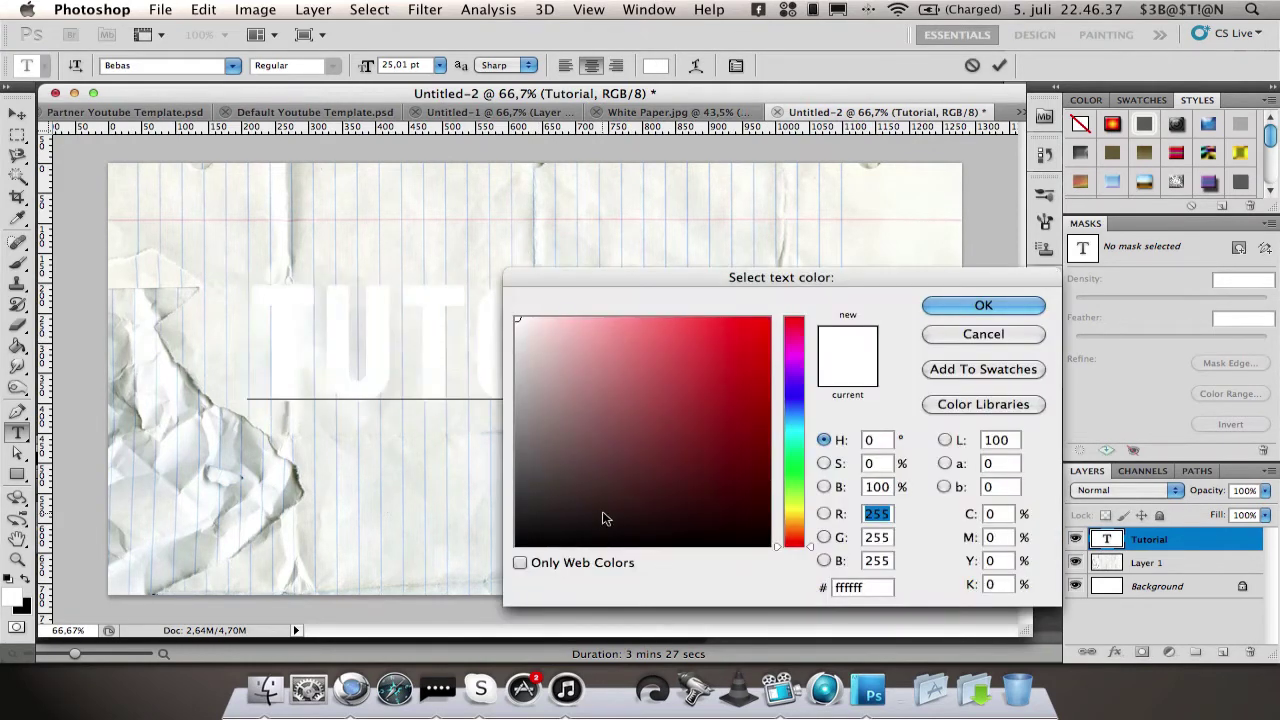
left_click(546, 526)
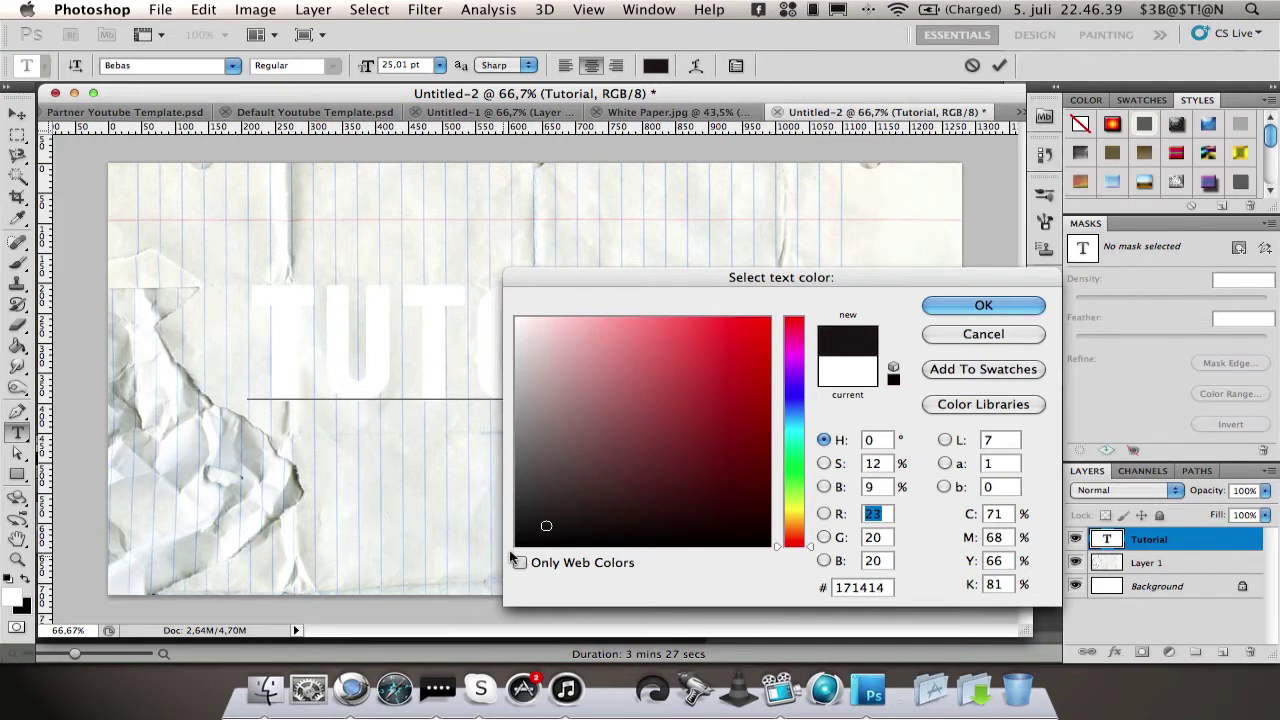
left_click_drag(546, 526, 502, 551)
key("Return")
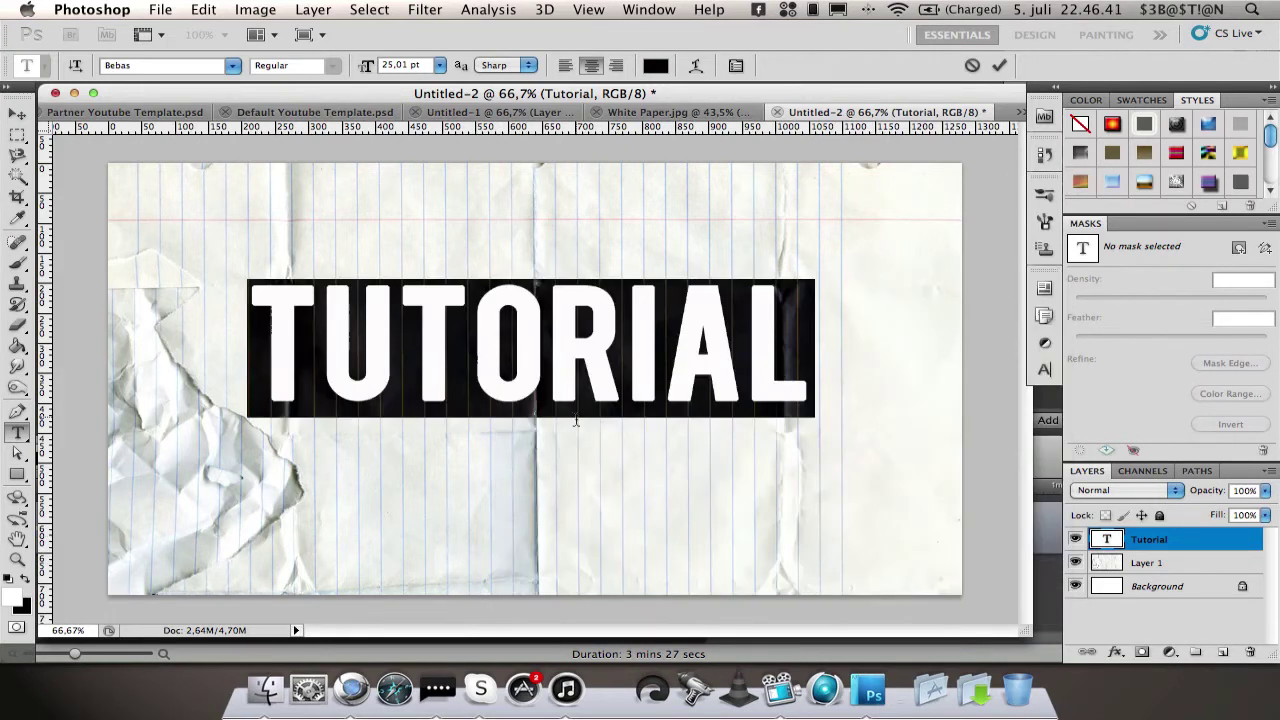
left_click(998, 66)
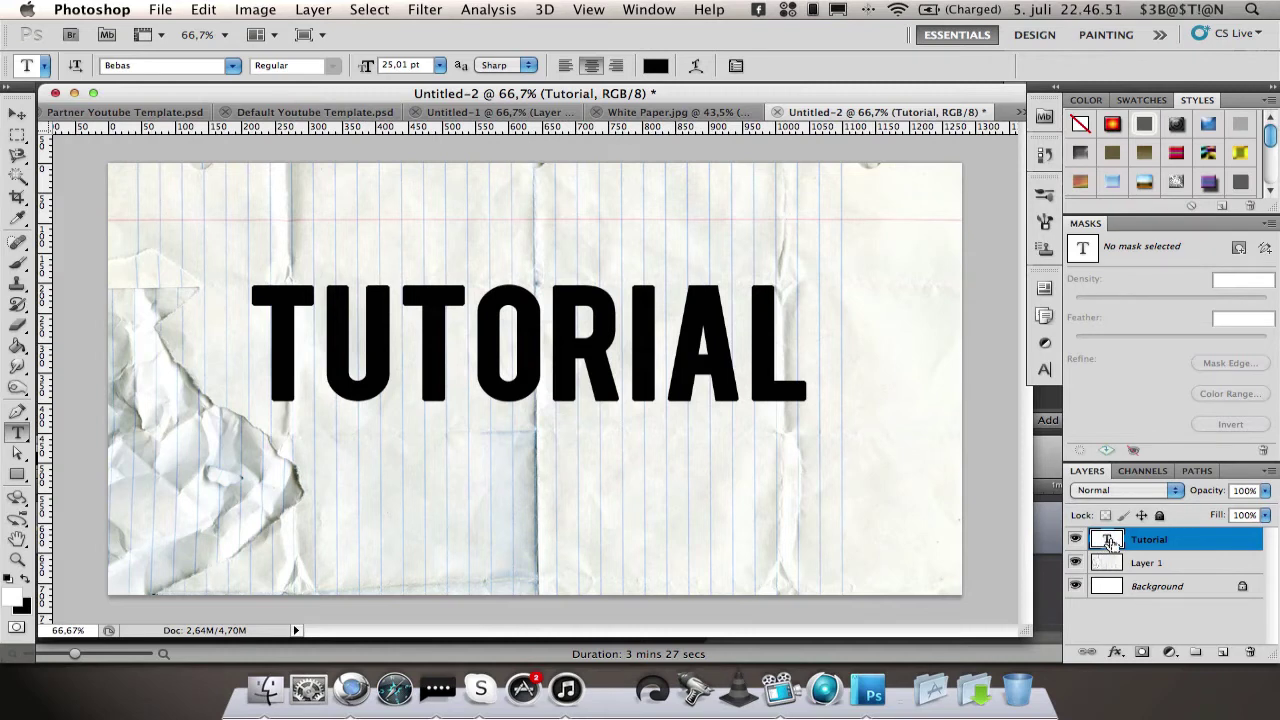
left_click(1108, 541, "super")
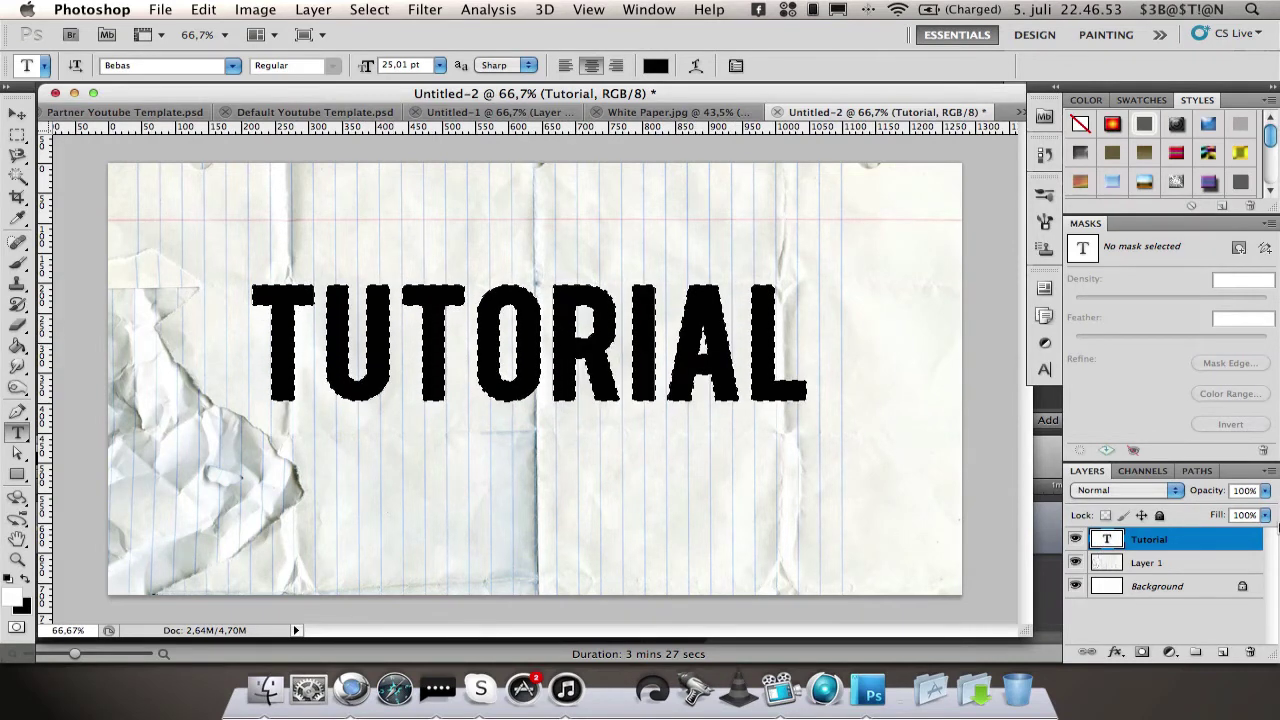
Convert the Background into Layer 0 and delete it, leaving only Tutorial and Layer 1.
left_click(1220, 563)
left_click(1205, 588)
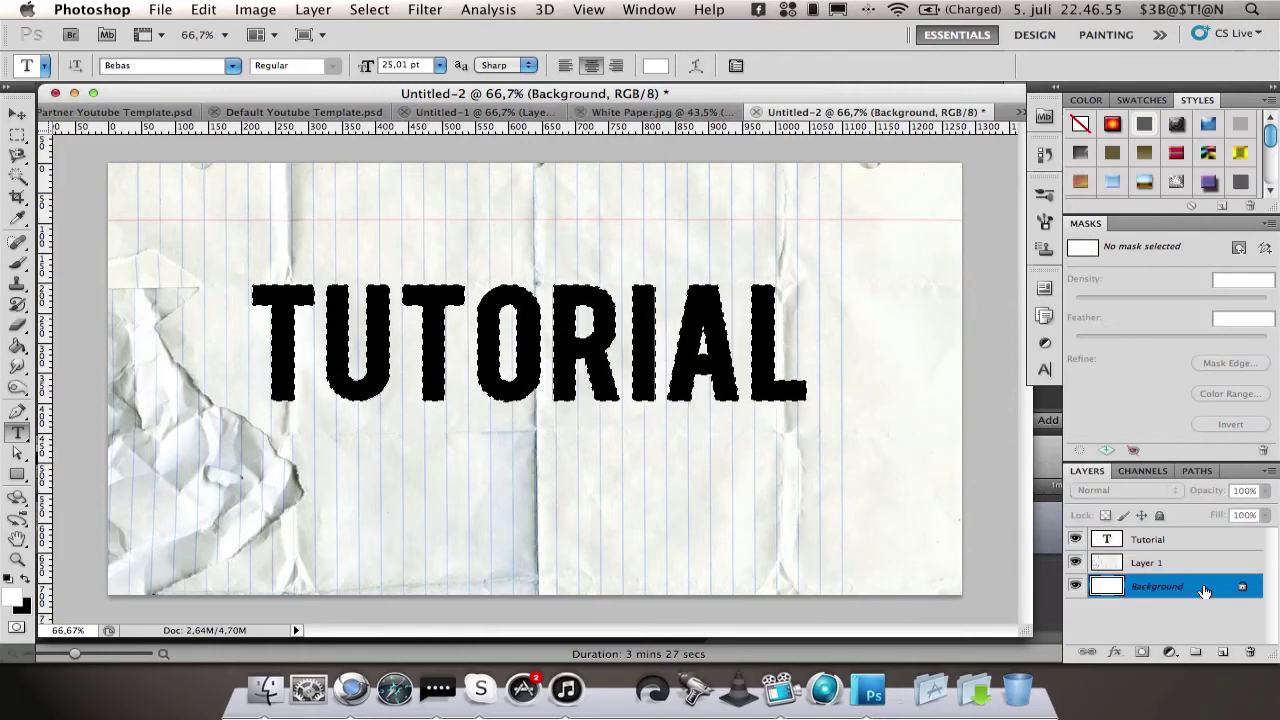
key("shift+BackSpace")
left_click(773, 255)
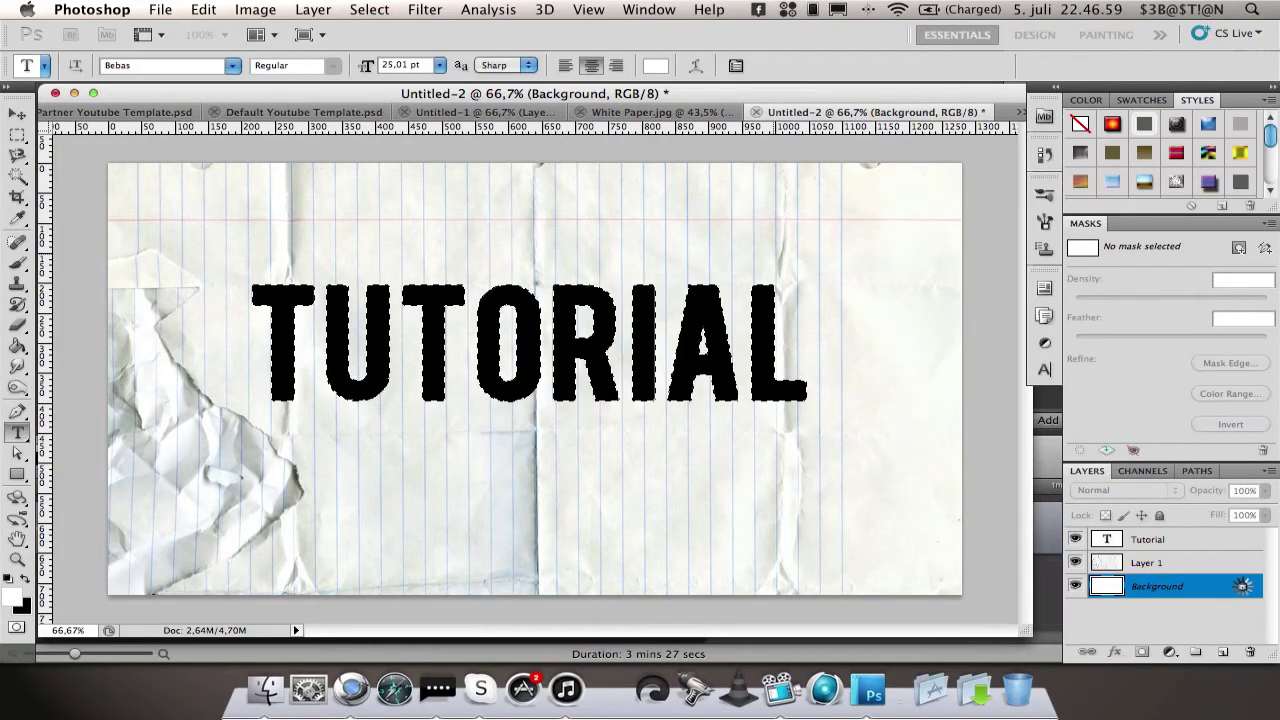
double_click(1243, 587)
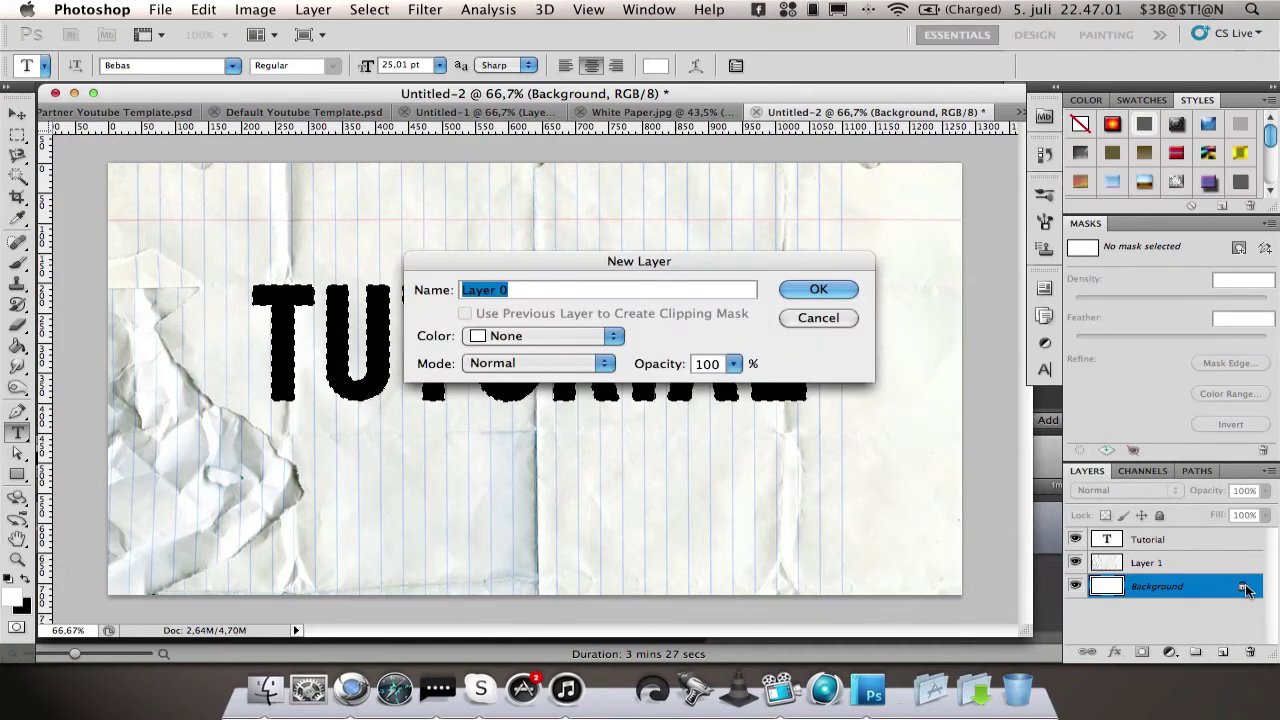
key("Return")
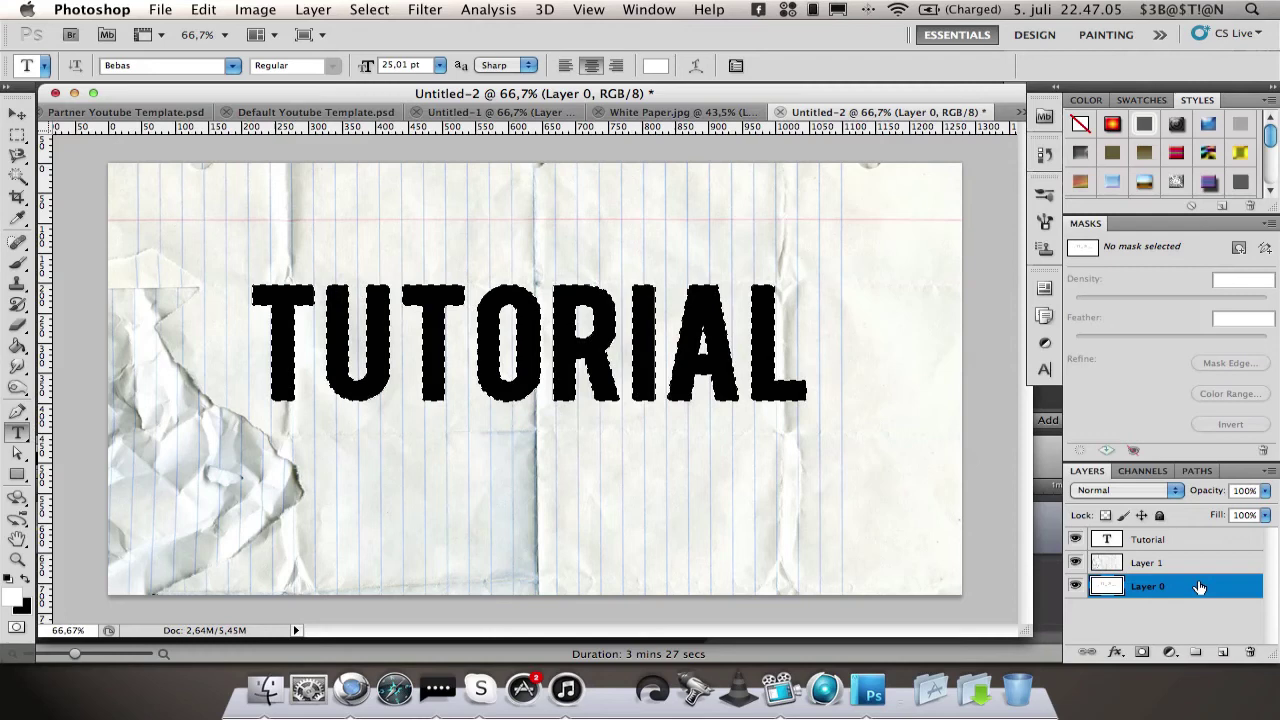
key("super+d")
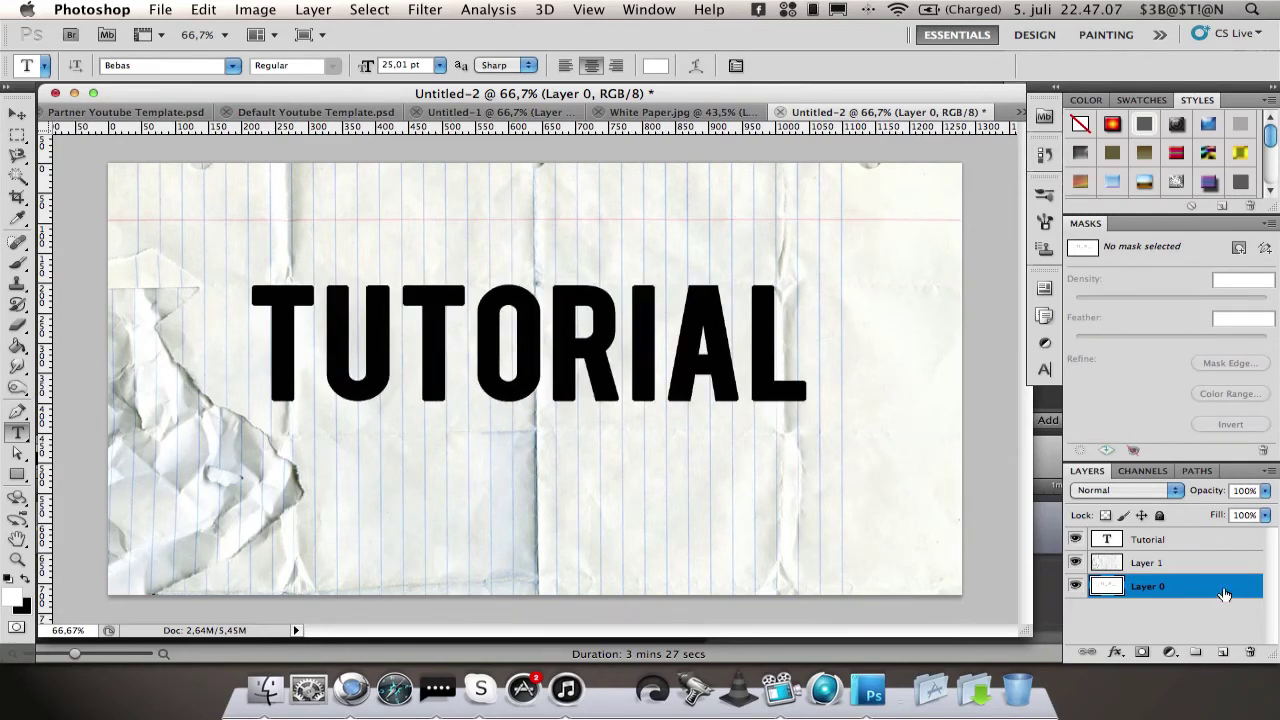
key("Delete")
Reload the TUTORIAL letter selection and expand it by 15 pixels with Layer 1 active.
left_click(1200, 540)
left_click(1106, 539, "super")
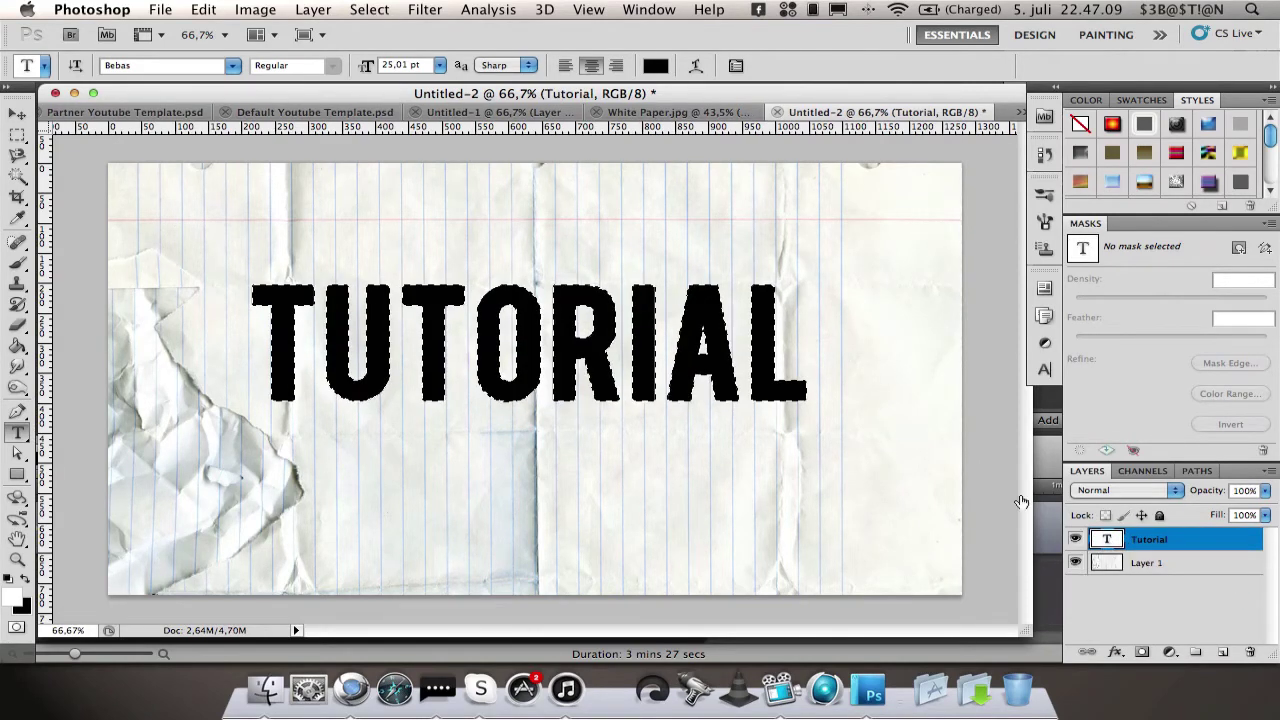
left_click(1200, 563)
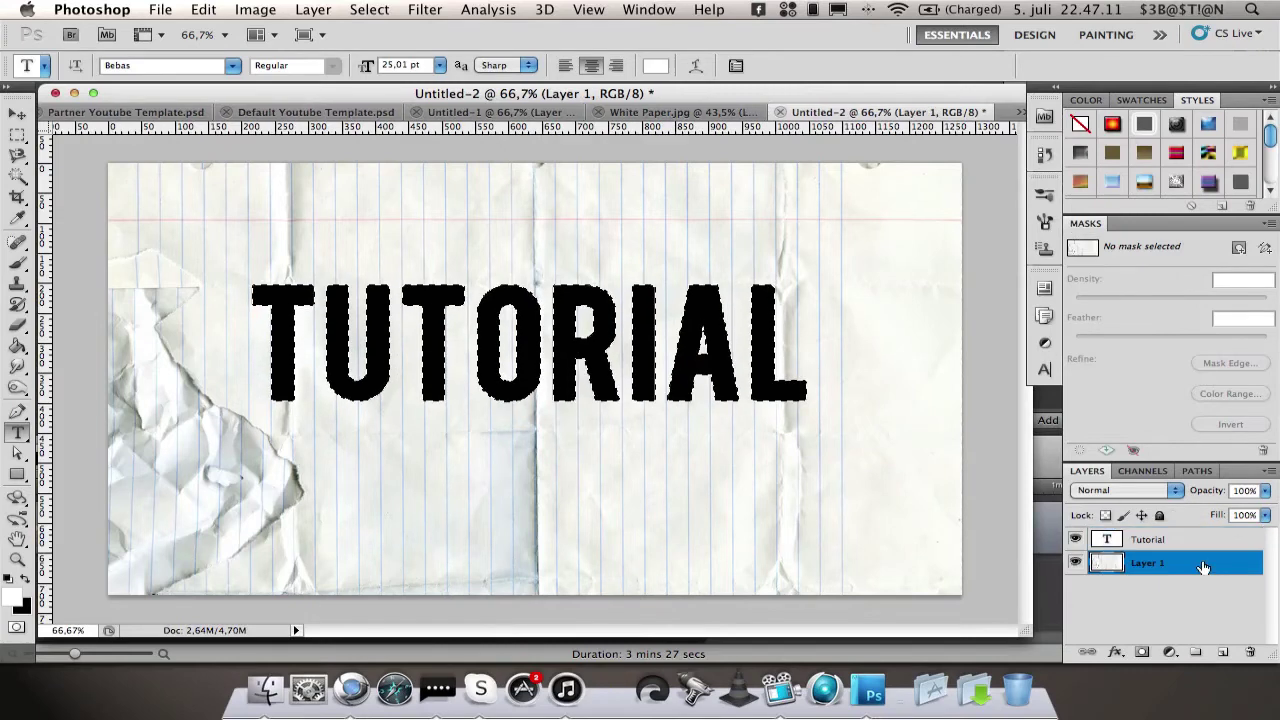
left_click(425, 9)
mouse_move(369, 9)
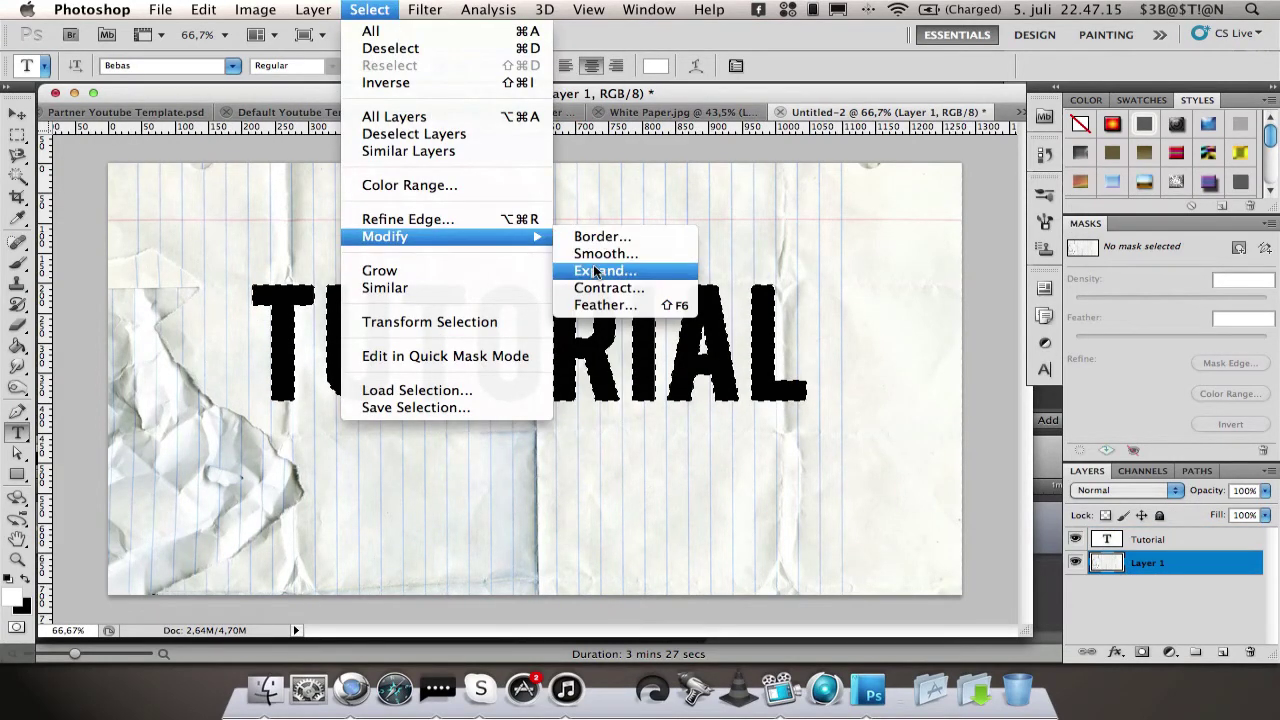
left_click(596, 271)
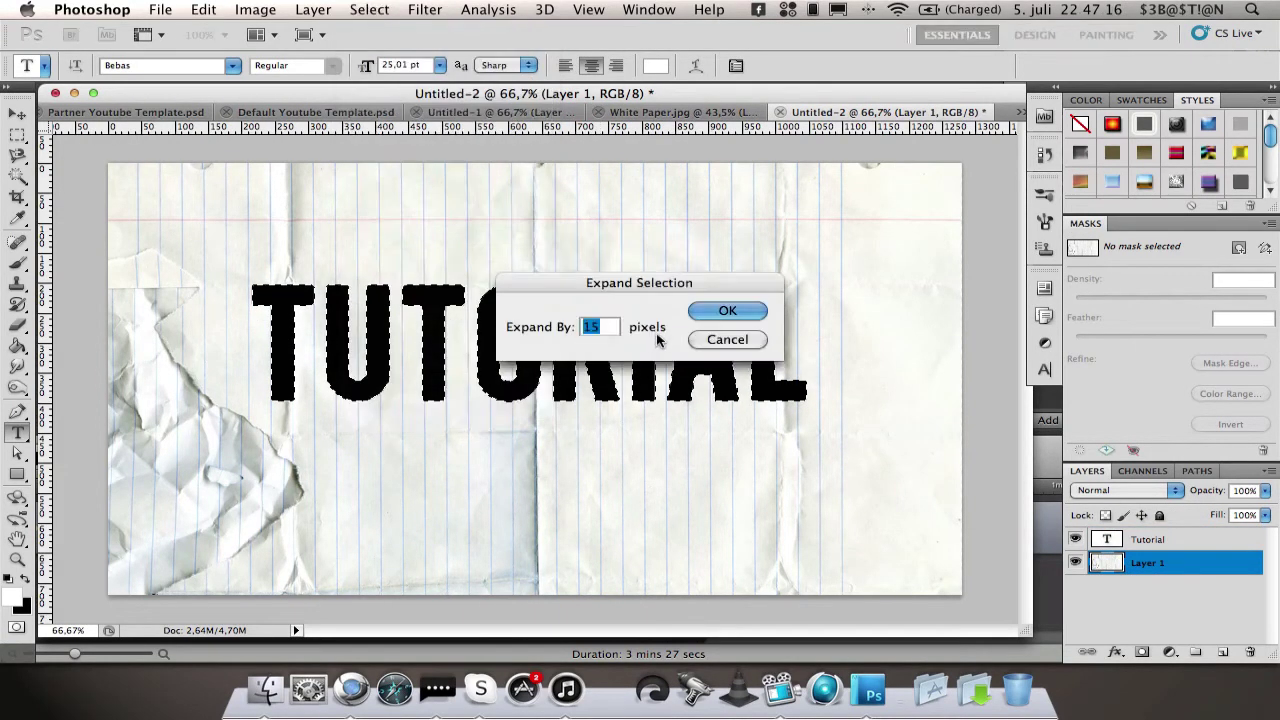
left_click(703, 312)
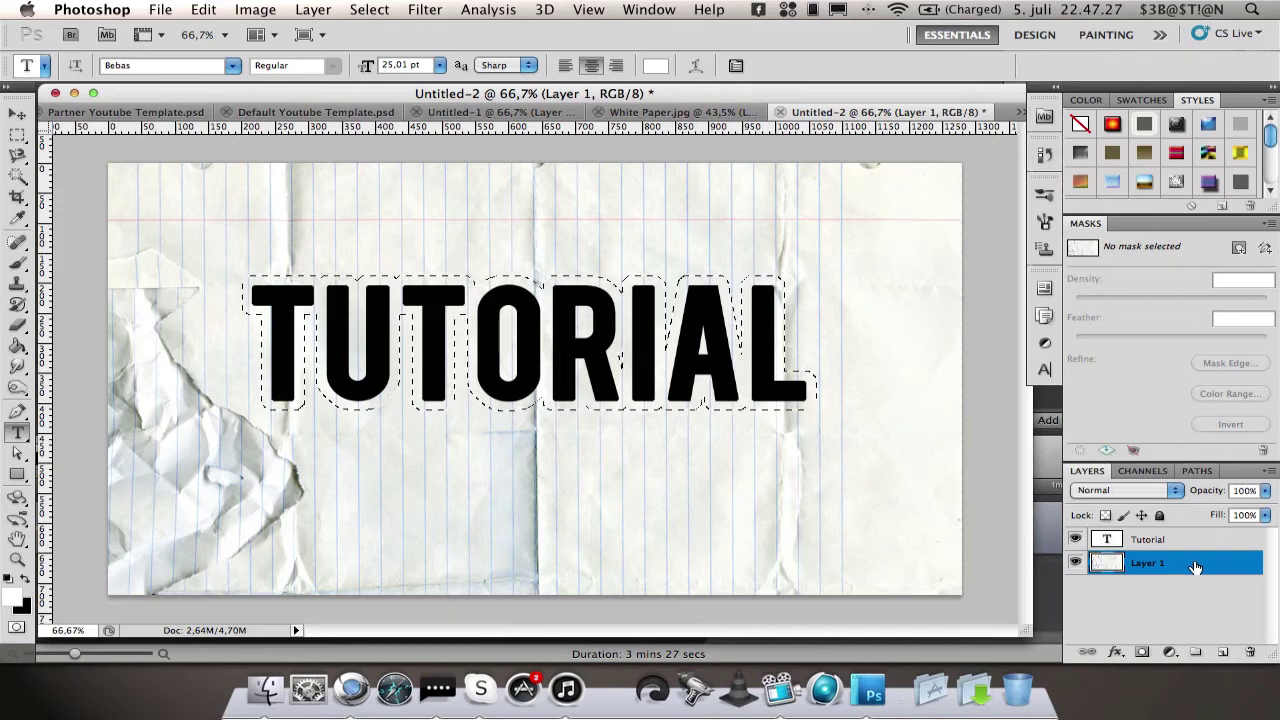
Fill the expanded selection with white on new Layer 2, hide Layer 1, and nudge the backing.
left_click(1221, 652)
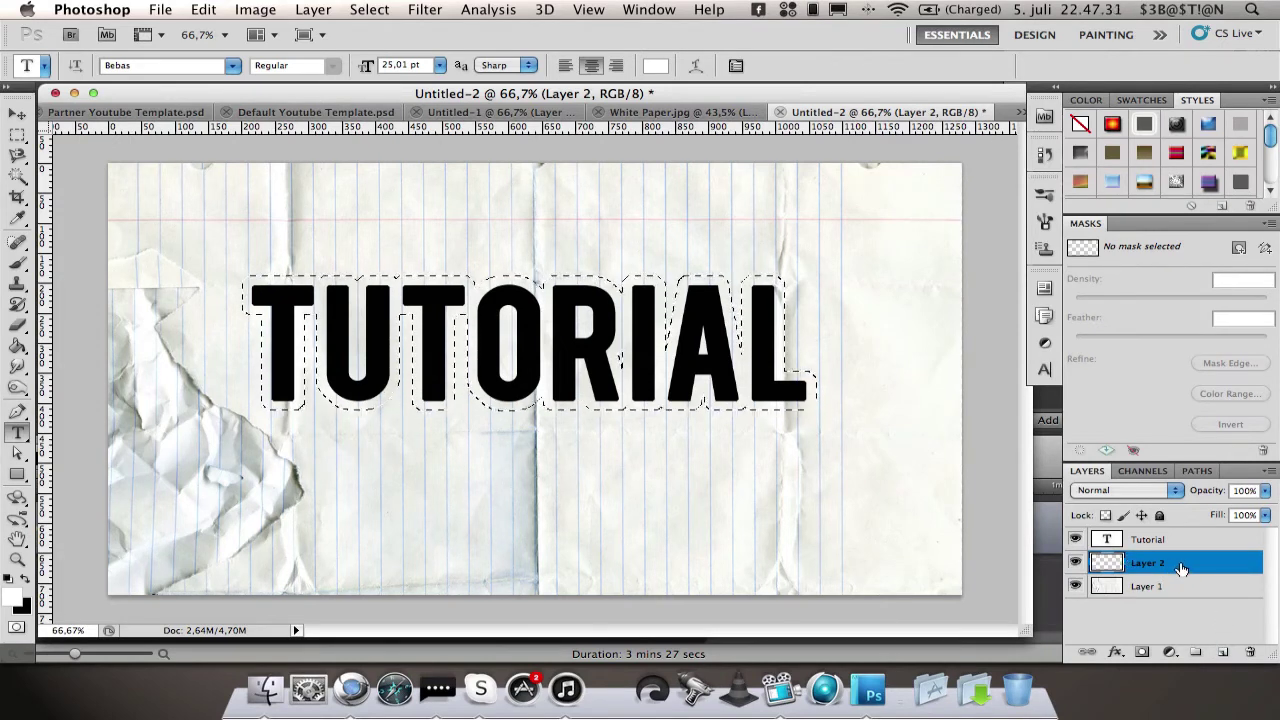
key("alt+BackSpace")
key("super+d")
left_click(1075, 587)
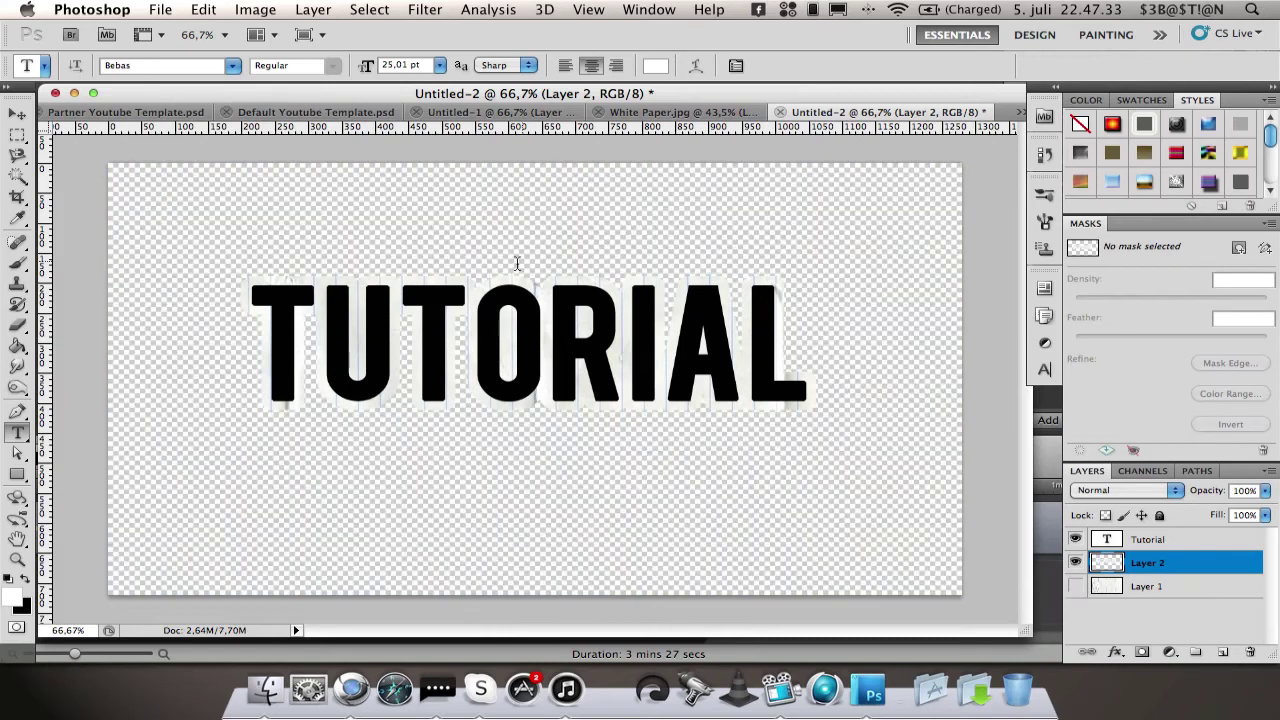
key("v")
mouse_move(457, 320)
left_mouse_down()
mouse_move(460, 335)
mouse_move(466, 314)
left_mouse_up()
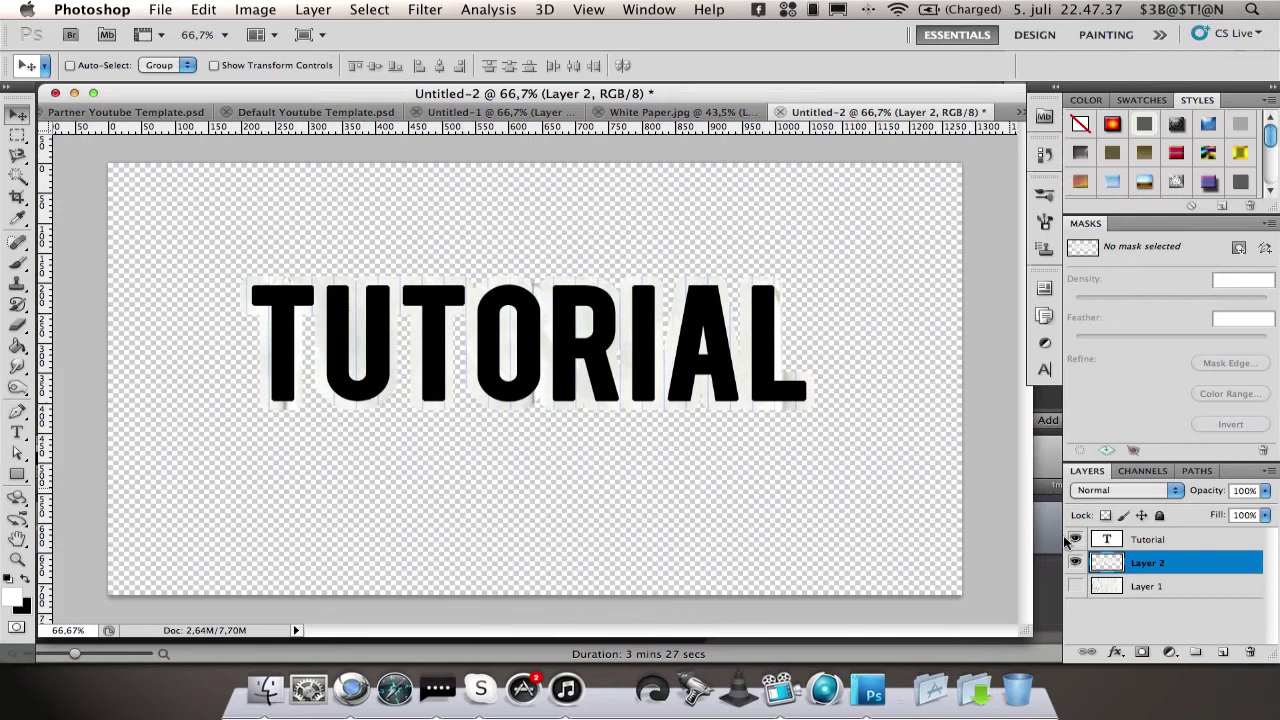
left_click(1190, 542, "shift")
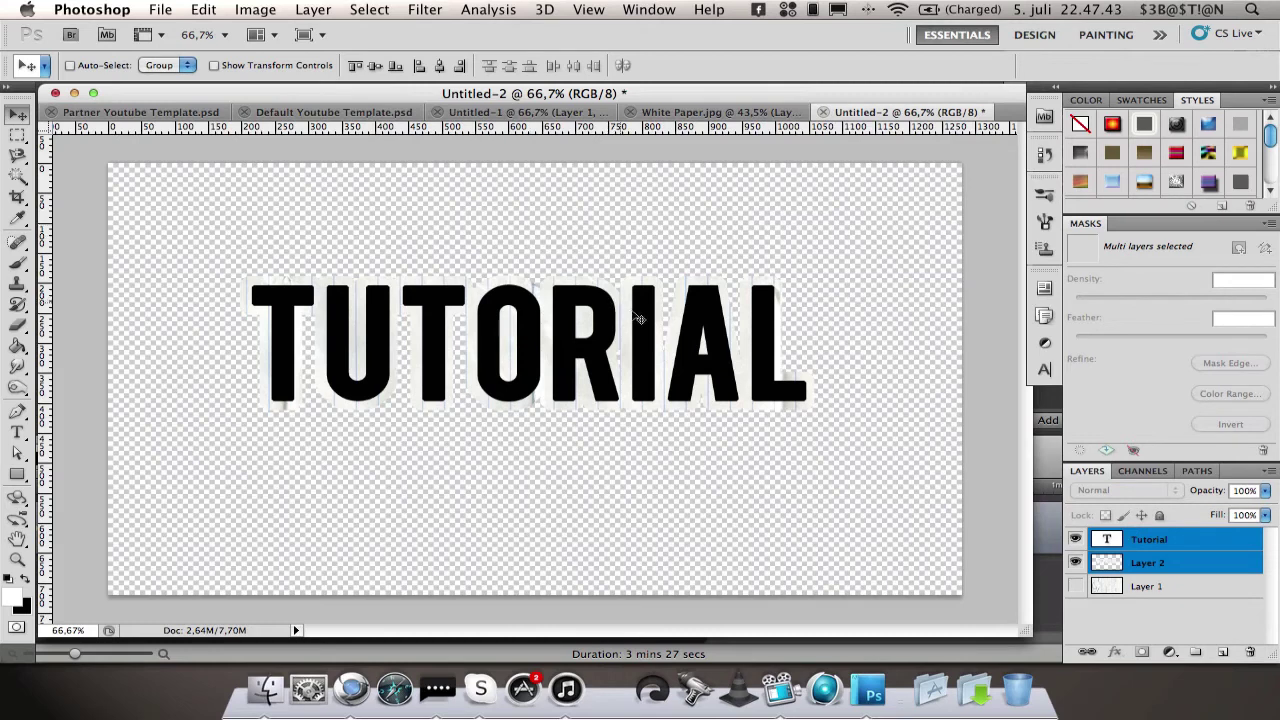
Drag the TUTORIAL text and white backing into the template and move them toward the left side.
left_click_drag(638, 318, 384, 136)
left_click_drag(707, 398, 706, 398)
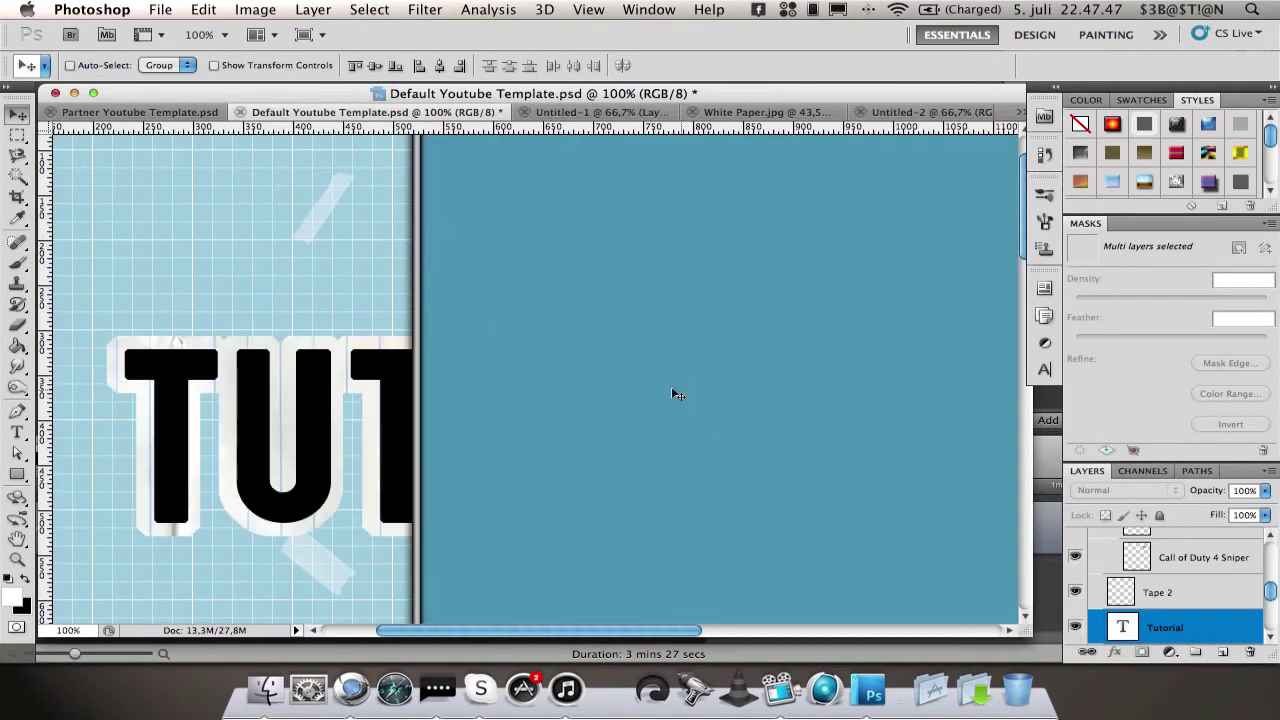
key("f")
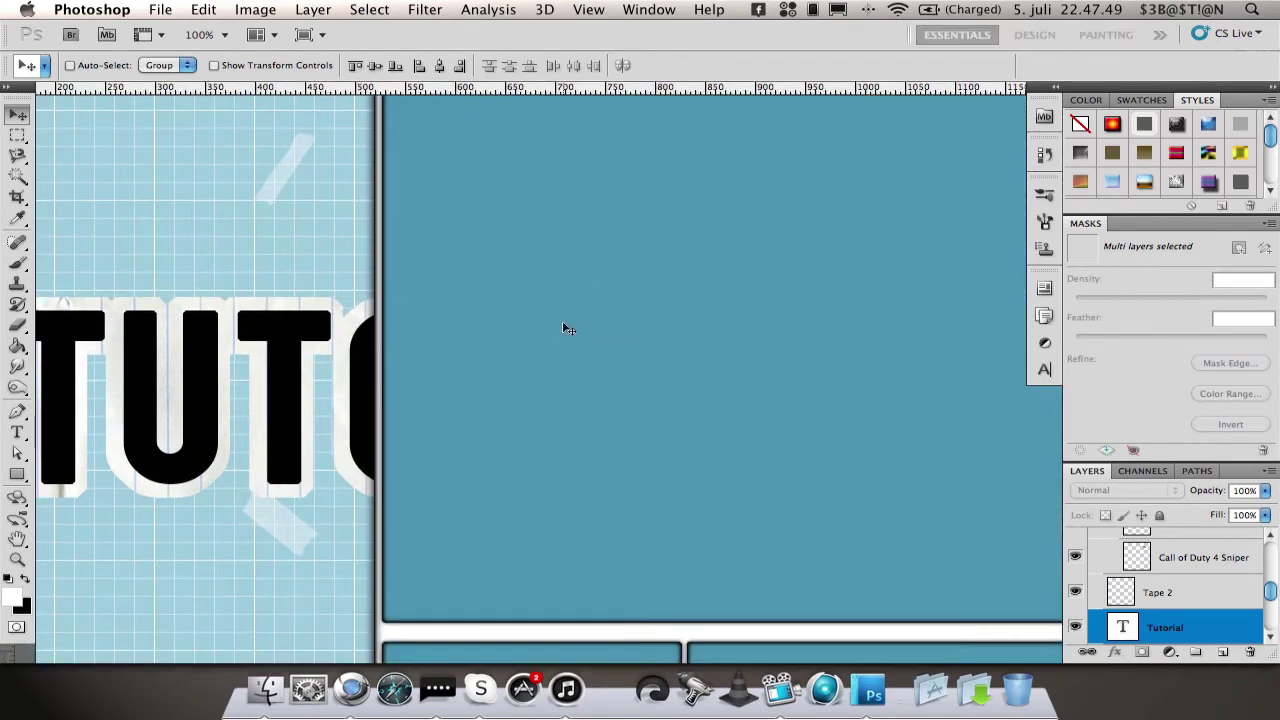
left_click_drag(529, 360, 556, 363)
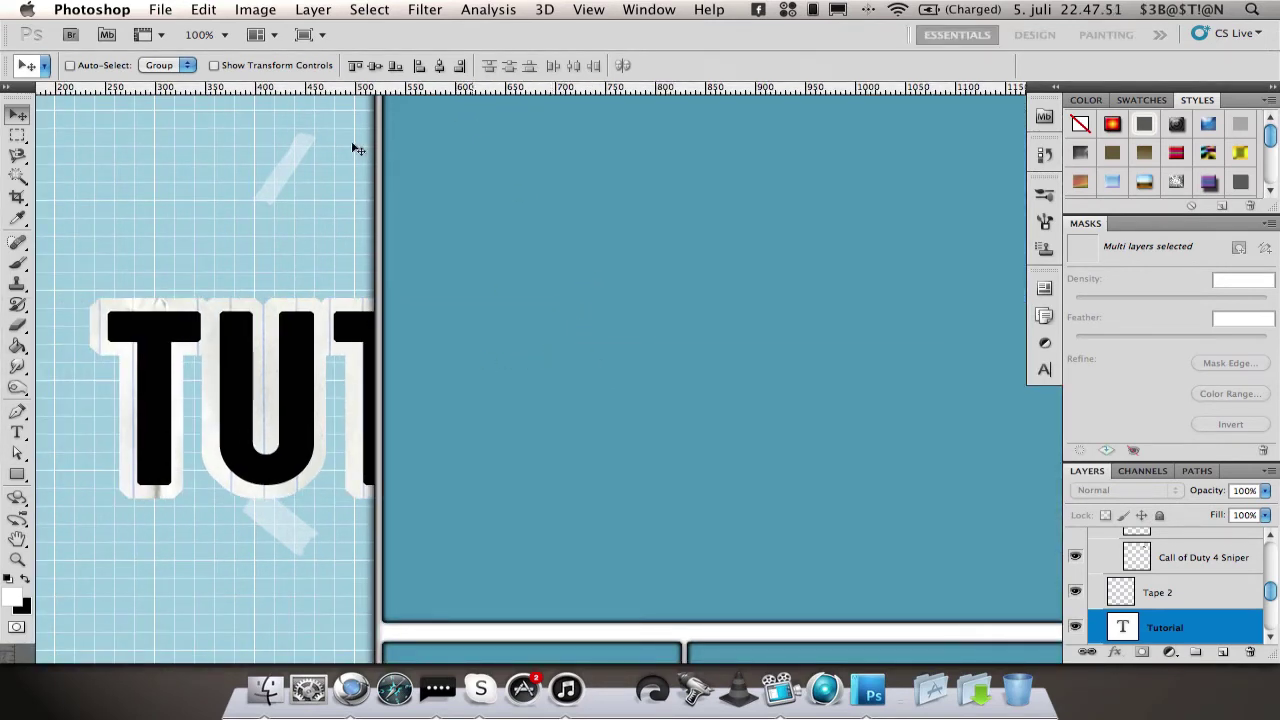
key("z")
left_click(525, 65)
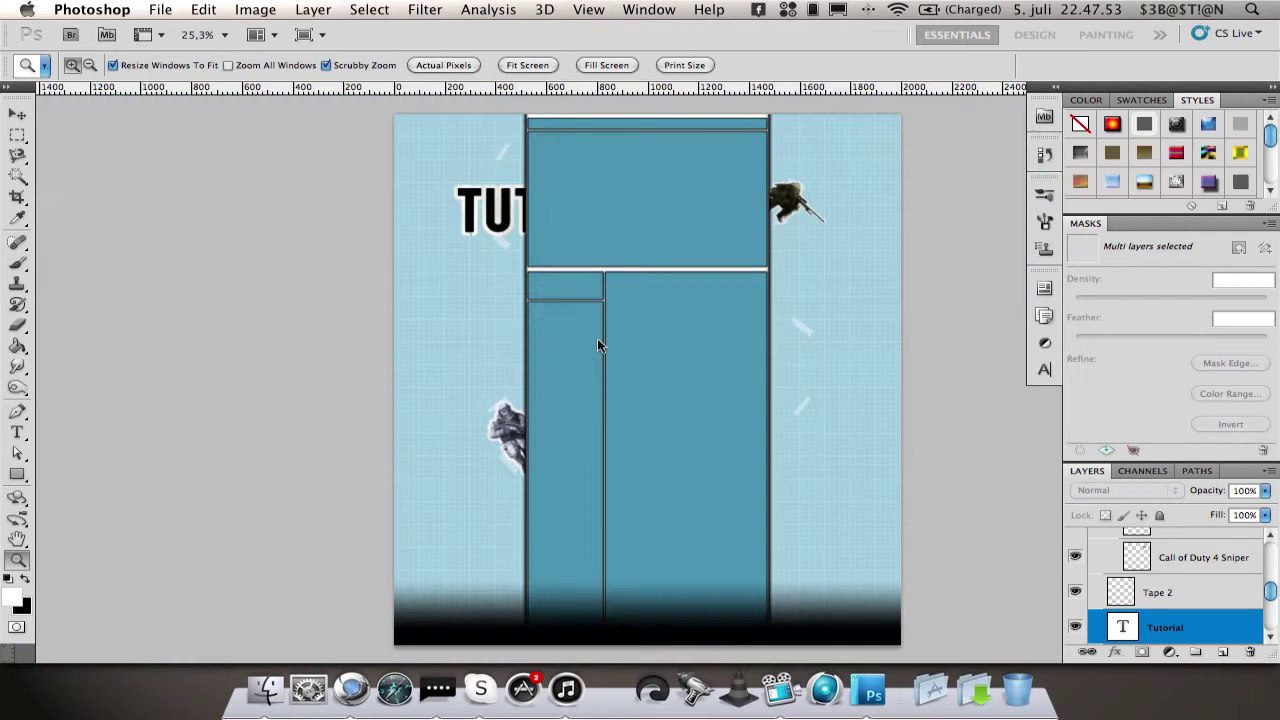
key("v")
left_click_drag(518, 207, 483, 357)
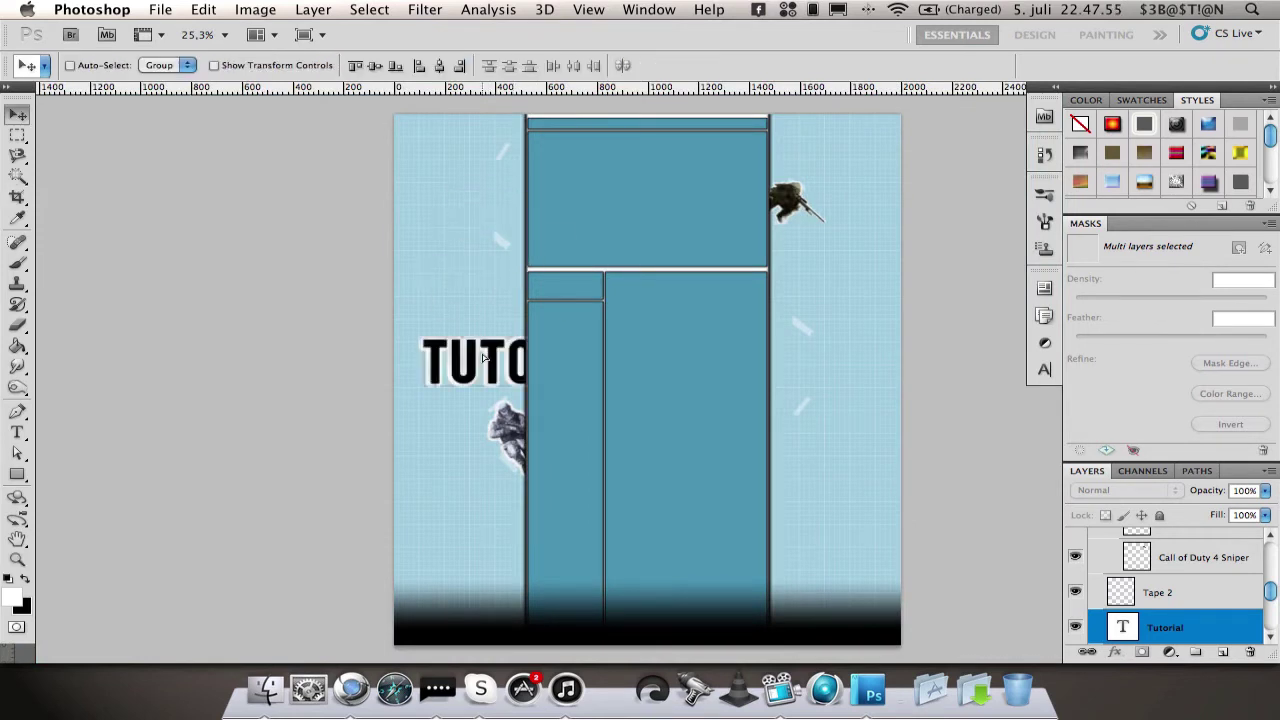
Rotate TUTORIAL vertical, scale it to 55.91%, and place it beside the top panel.
key("ctrl+t")
left_click_drag(457, 226, 488, 263)
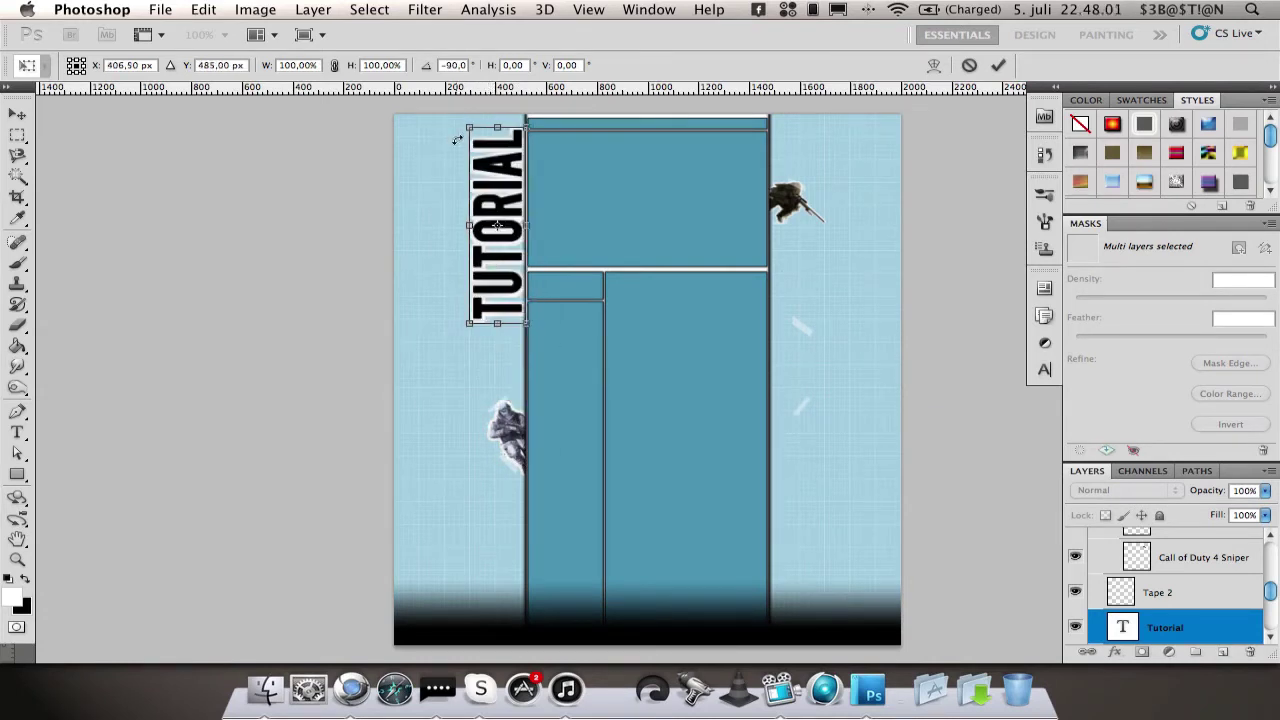
left_click_drag(466, 125, 480, 351)
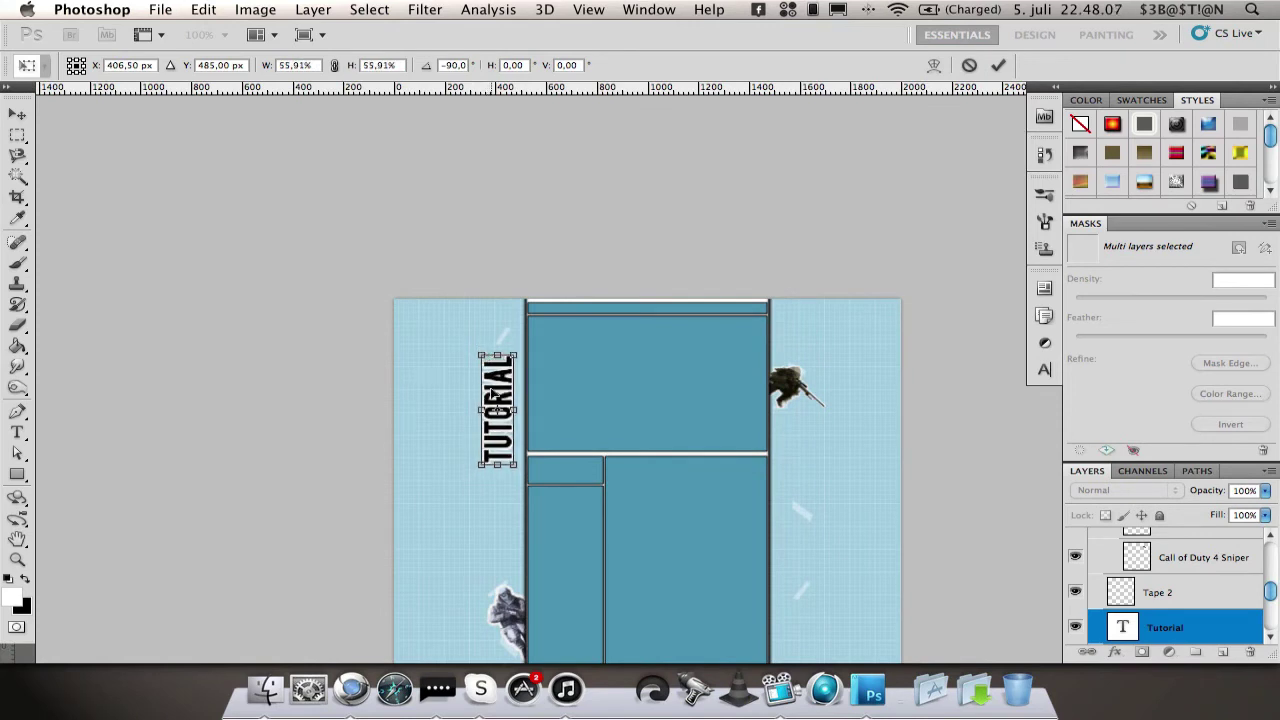
left_click_drag(497, 398, 509, 369)
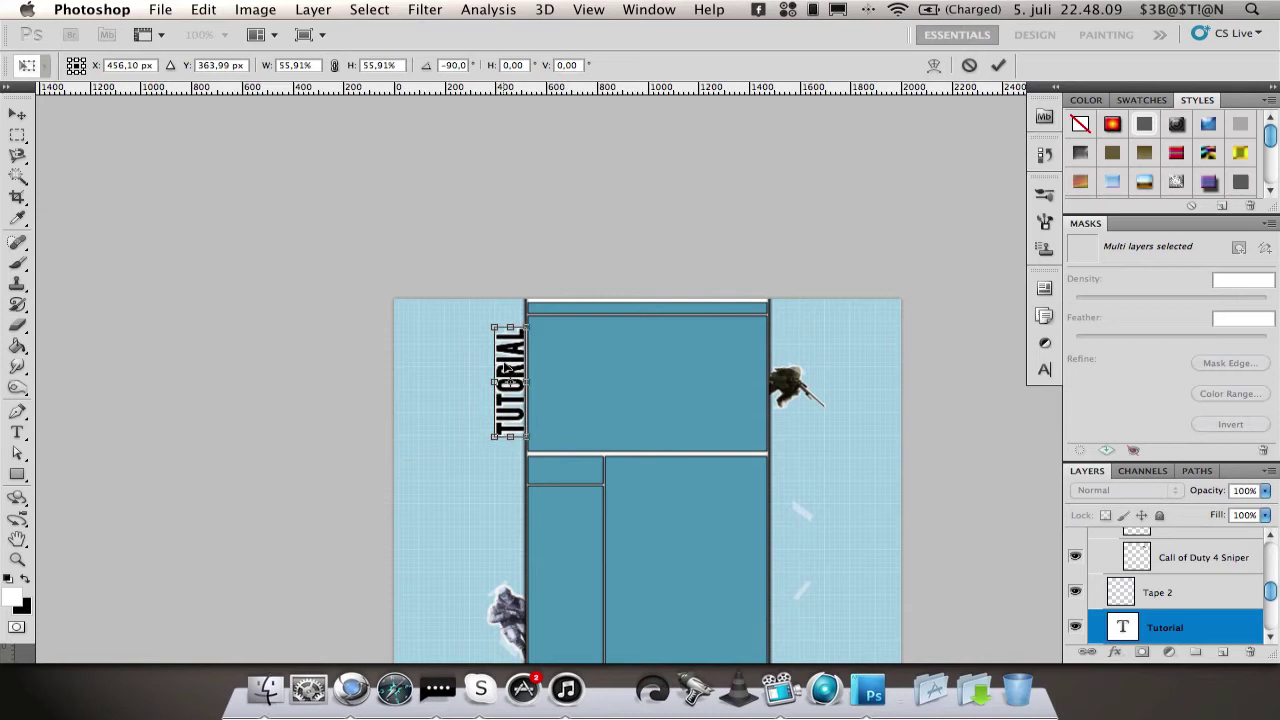
key("Return")
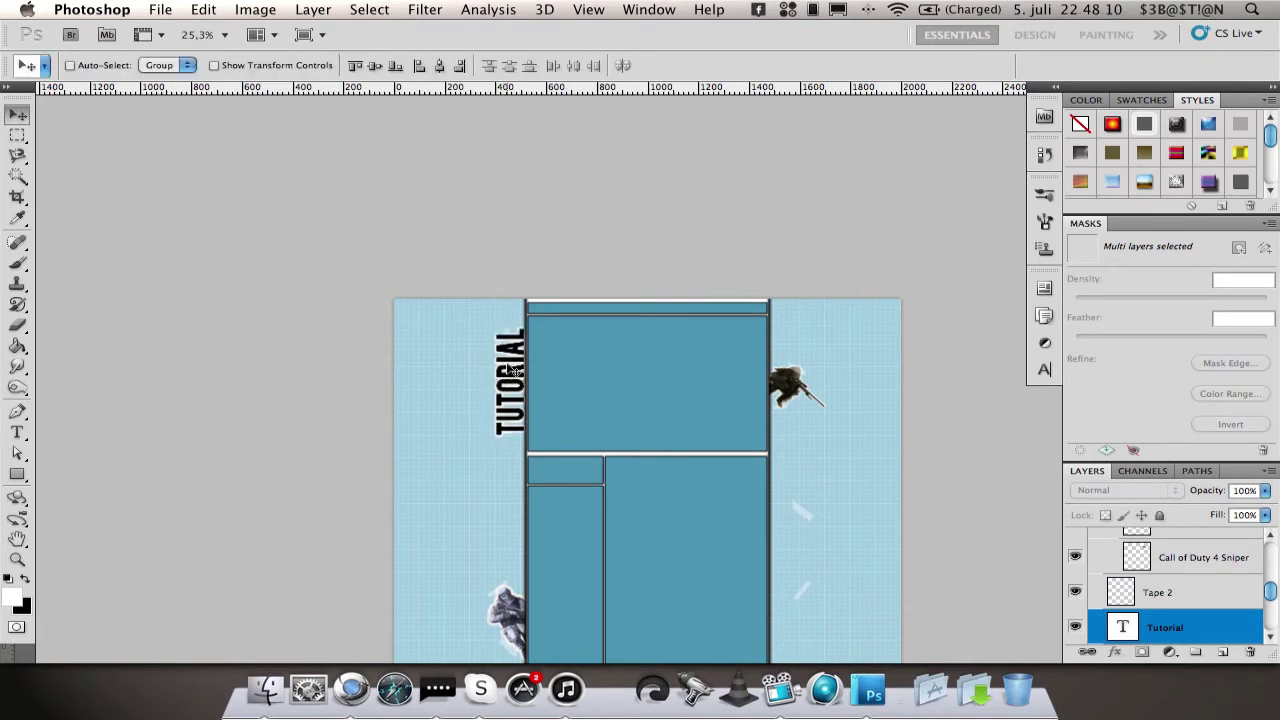
Move the Tutorial and Layer 1 layers below Tape and hide the Tape layer.
scroll(1227, 628, "down", 1)
left_click(1240, 628, "shift")
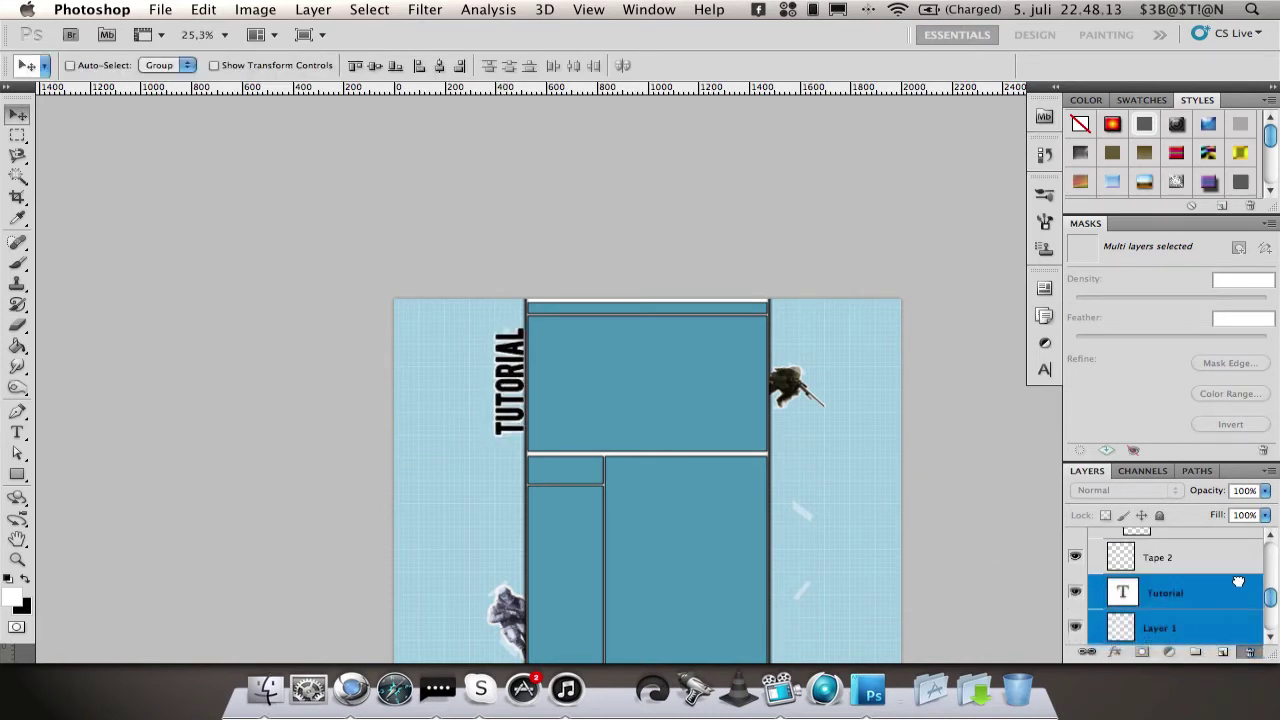
scroll(1250, 592, "down", 2)
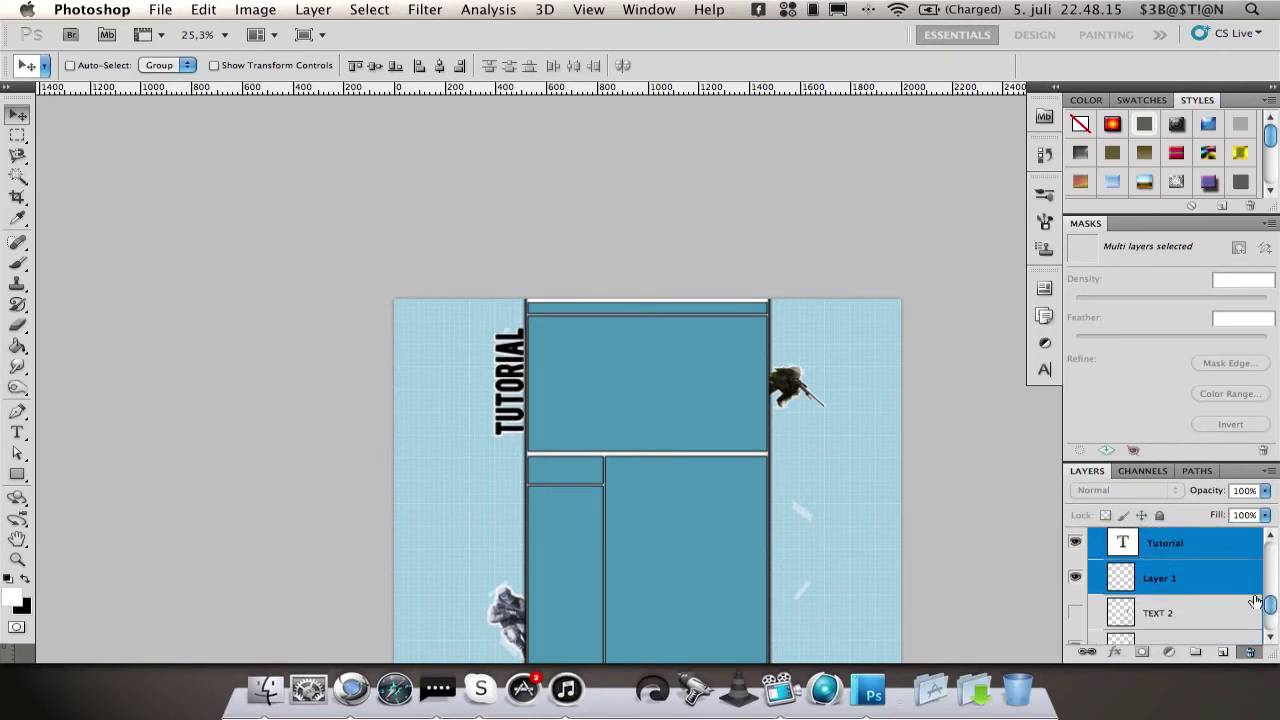
scroll(1268, 620, "down", 1)
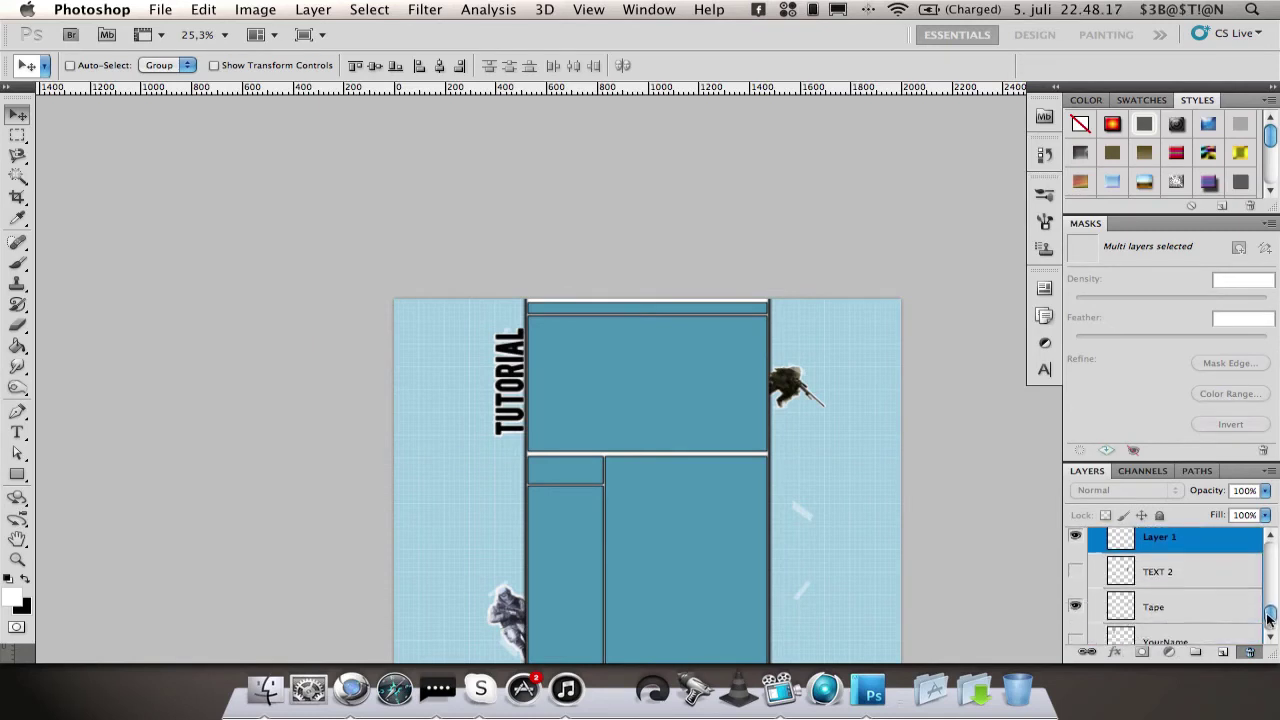
scroll(1268, 615, "down", 1)
scroll(1270, 608, "up", 2)
left_click_drag(1220, 568, 1222, 643)
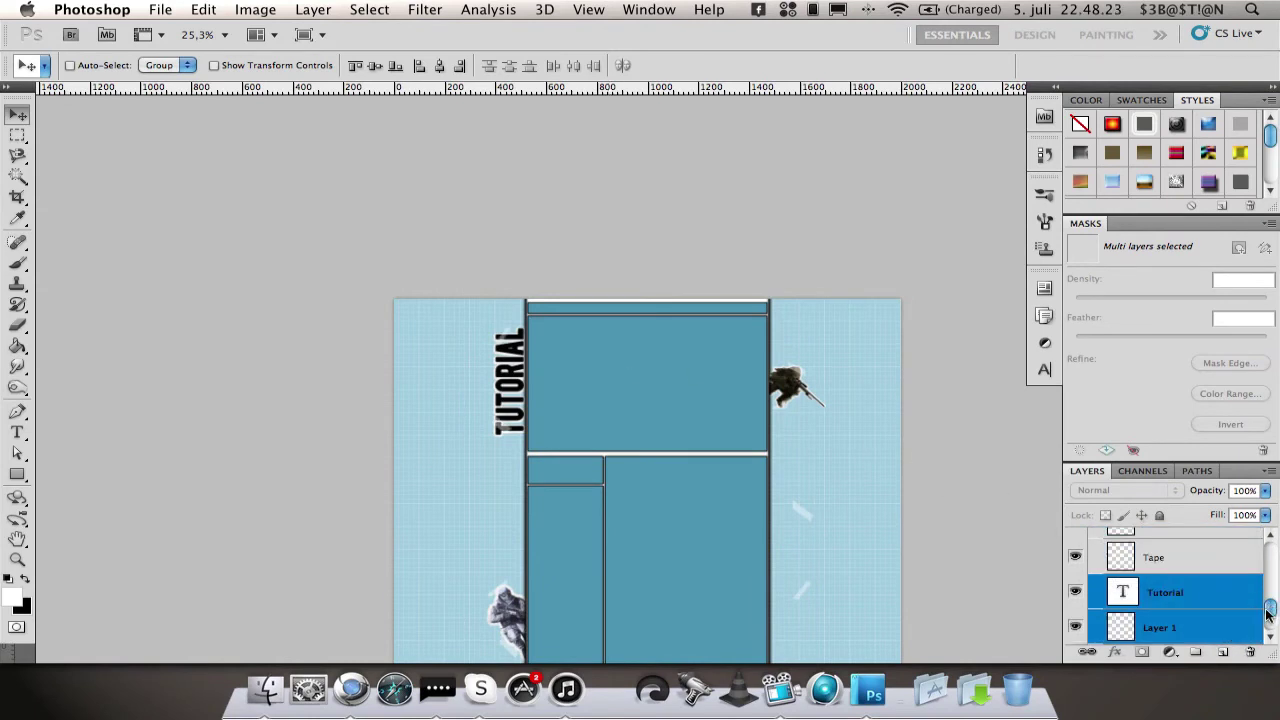
left_click_drag(1267, 614, 1270, 628)
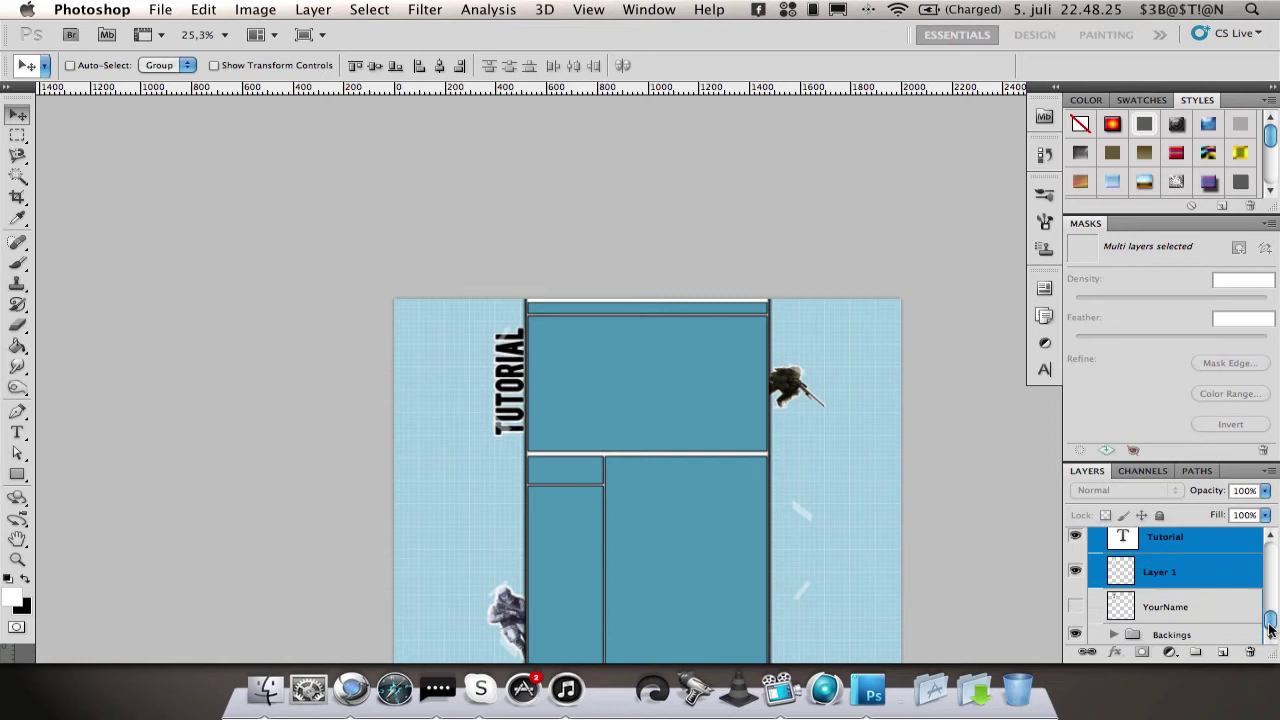
scroll(1163, 613, "up", 2)
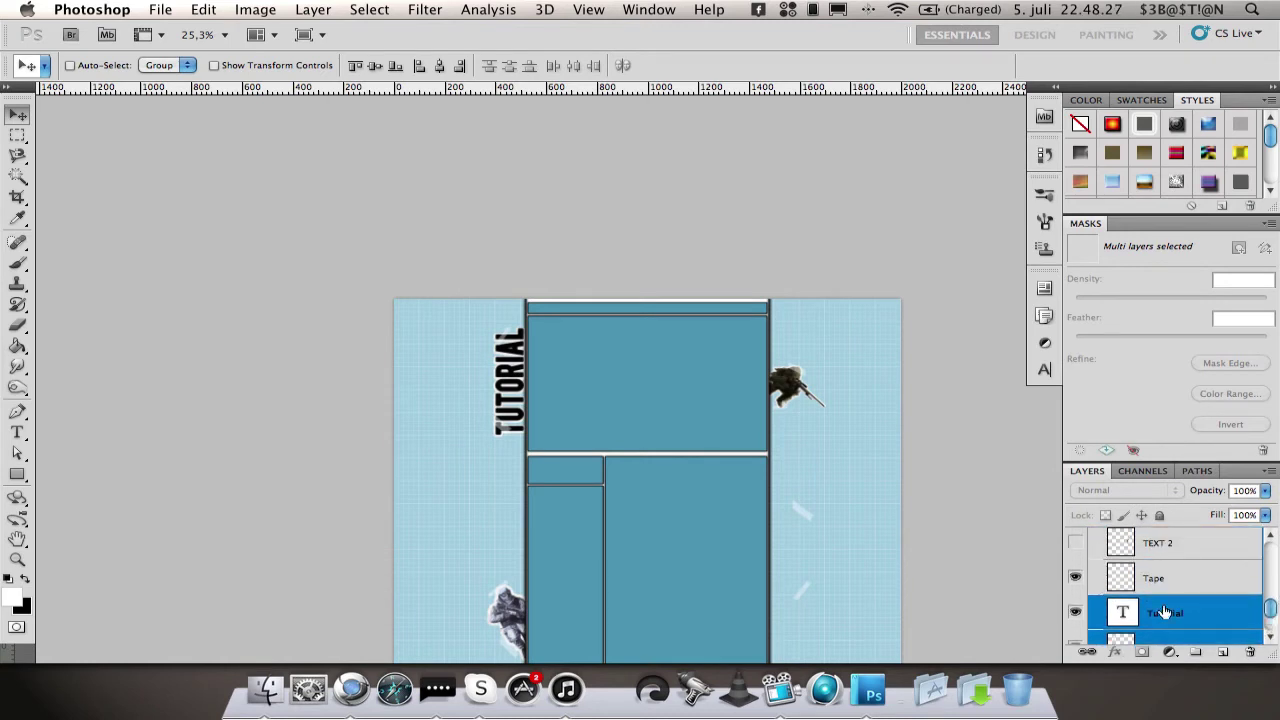
left_click(1075, 580)
Merge Tutorial and Layer 1 into a single Tutorial layer with Cmd+E.
left_click(1222, 627)
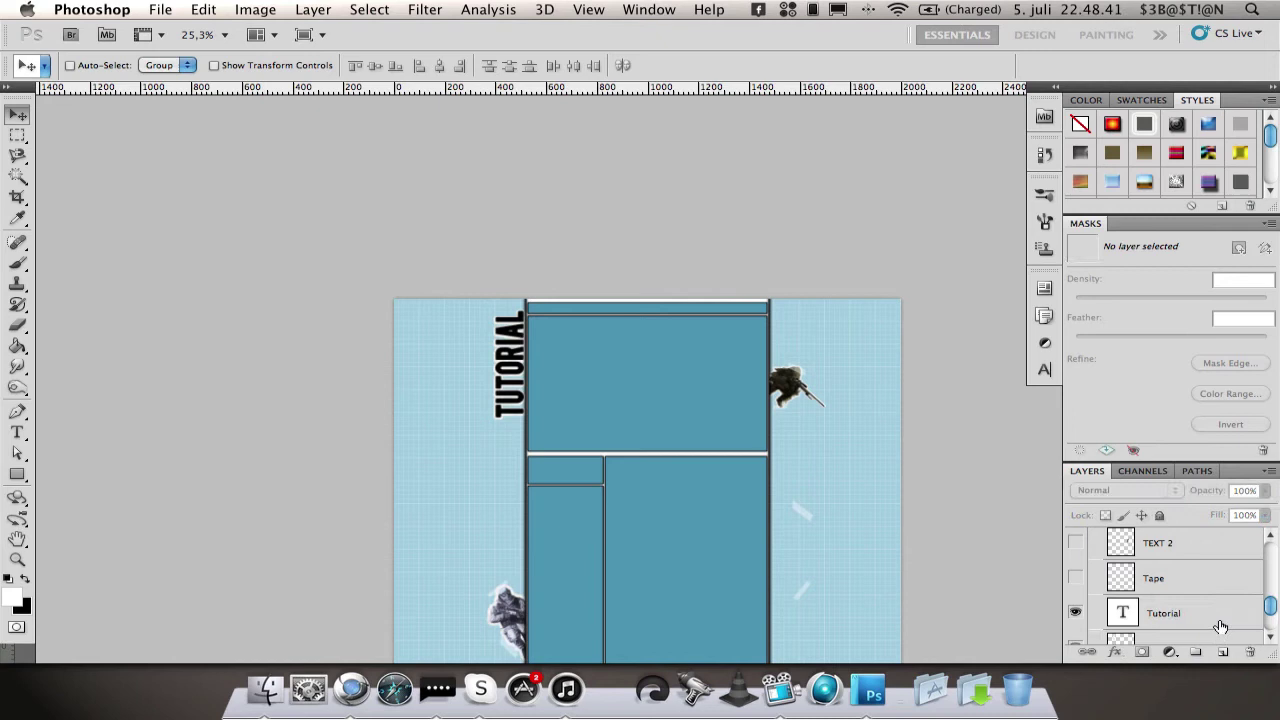
left_click_drag(1275, 612, 1275, 620)
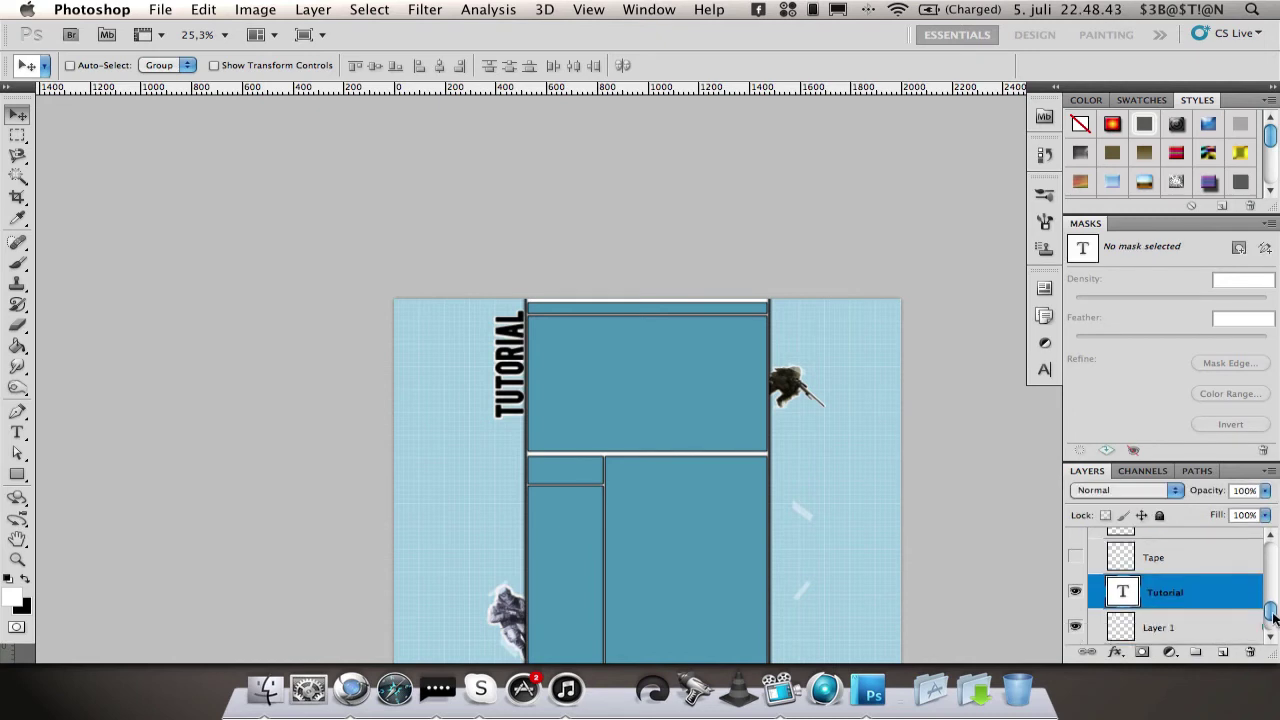
left_click(1225, 627, "shift")
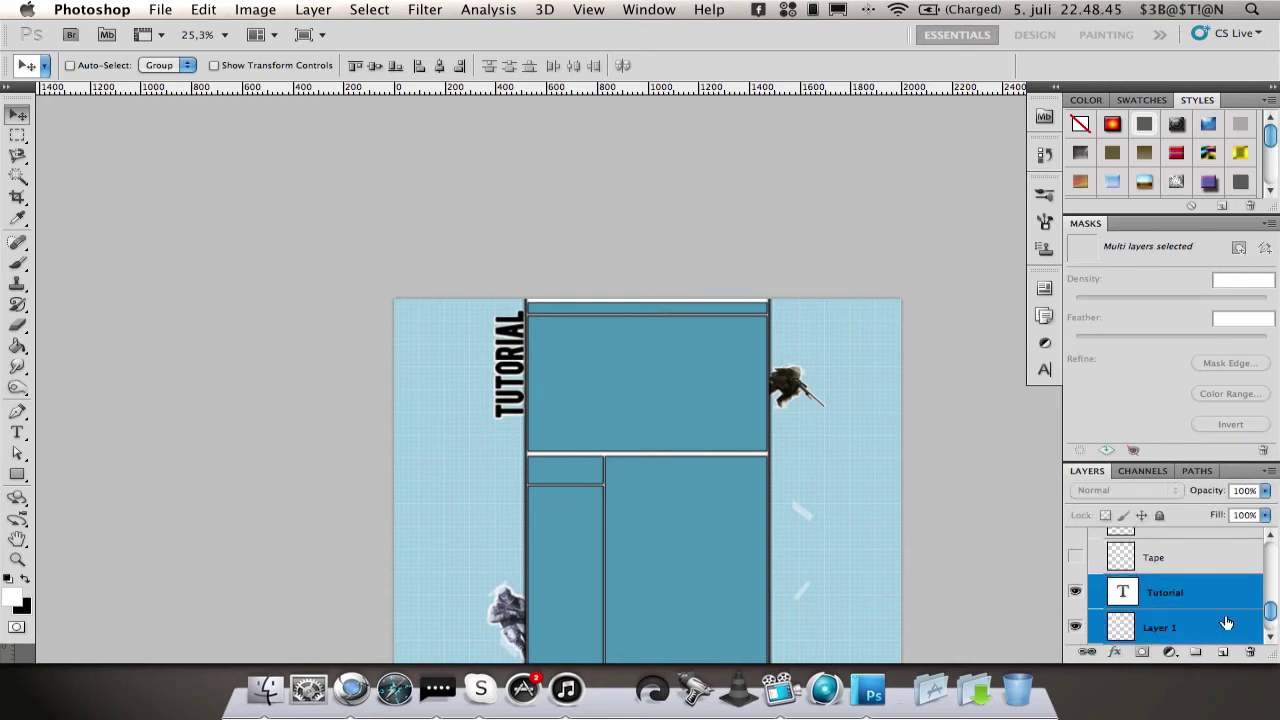
key("super+e")
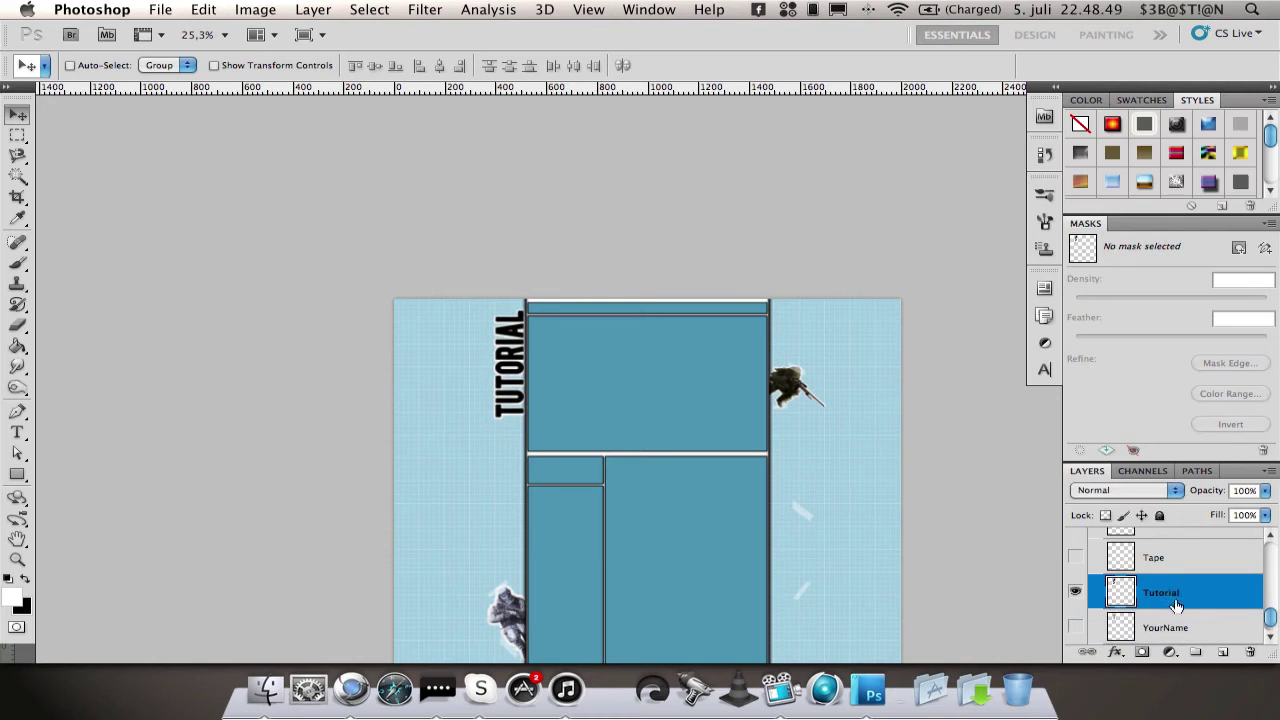
On a new layer, stamp the tape brush preset at 178 px beside TUTORIAL.
left_click(1223, 651)
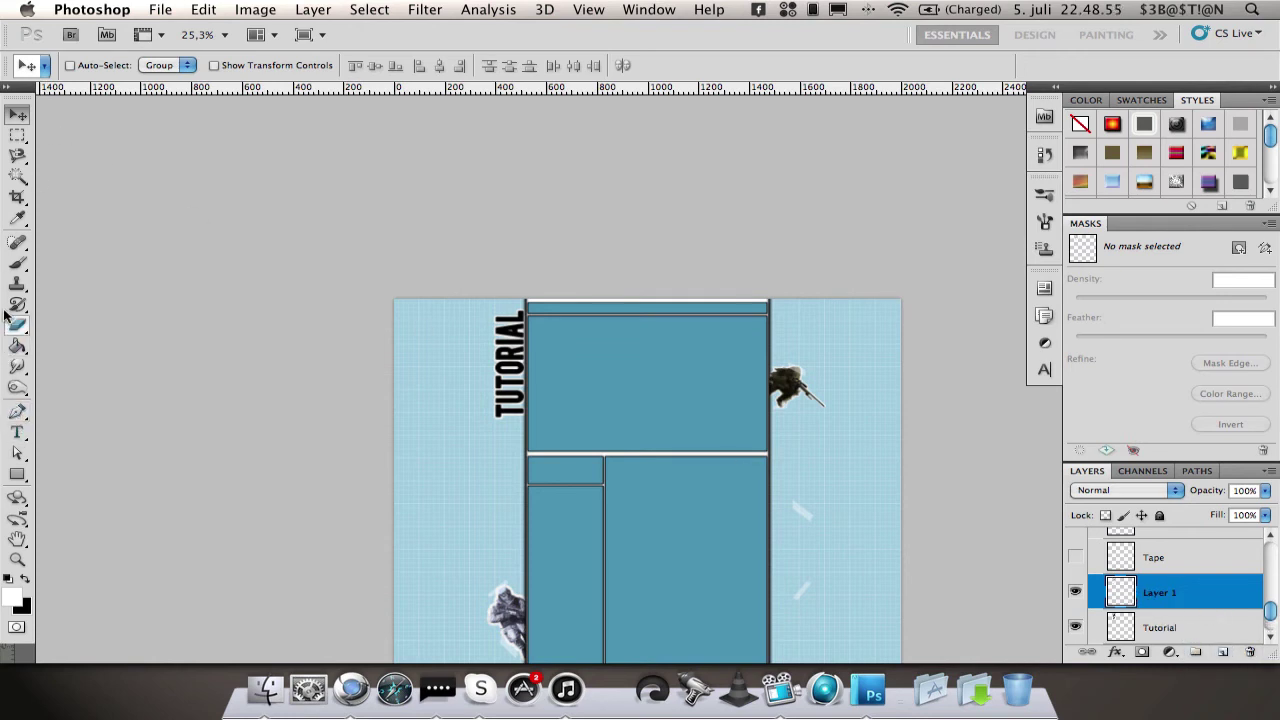
left_click(17, 264)
left_click(96, 66)
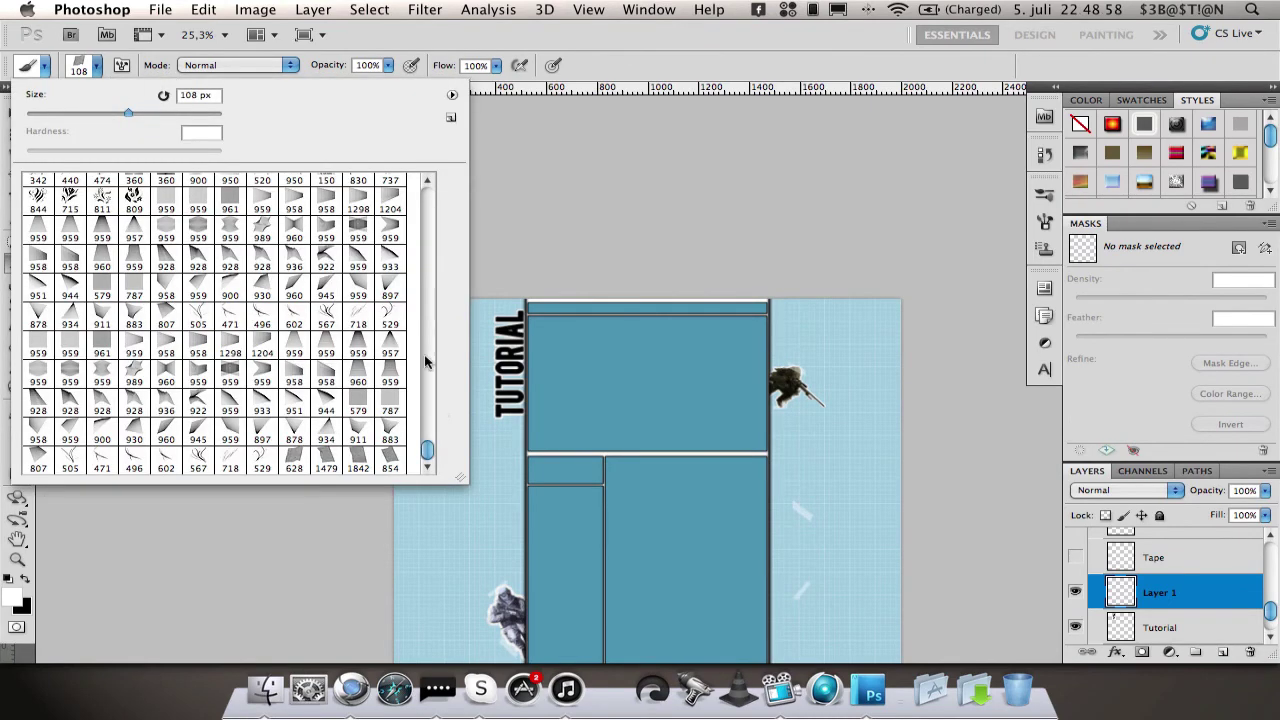
left_click(382, 462)
left_click_drag(204, 116, 119, 113)
left_click(495, 413)
Rotate the tape mark about -42° with Free Transform and apply it.
key("super+t")
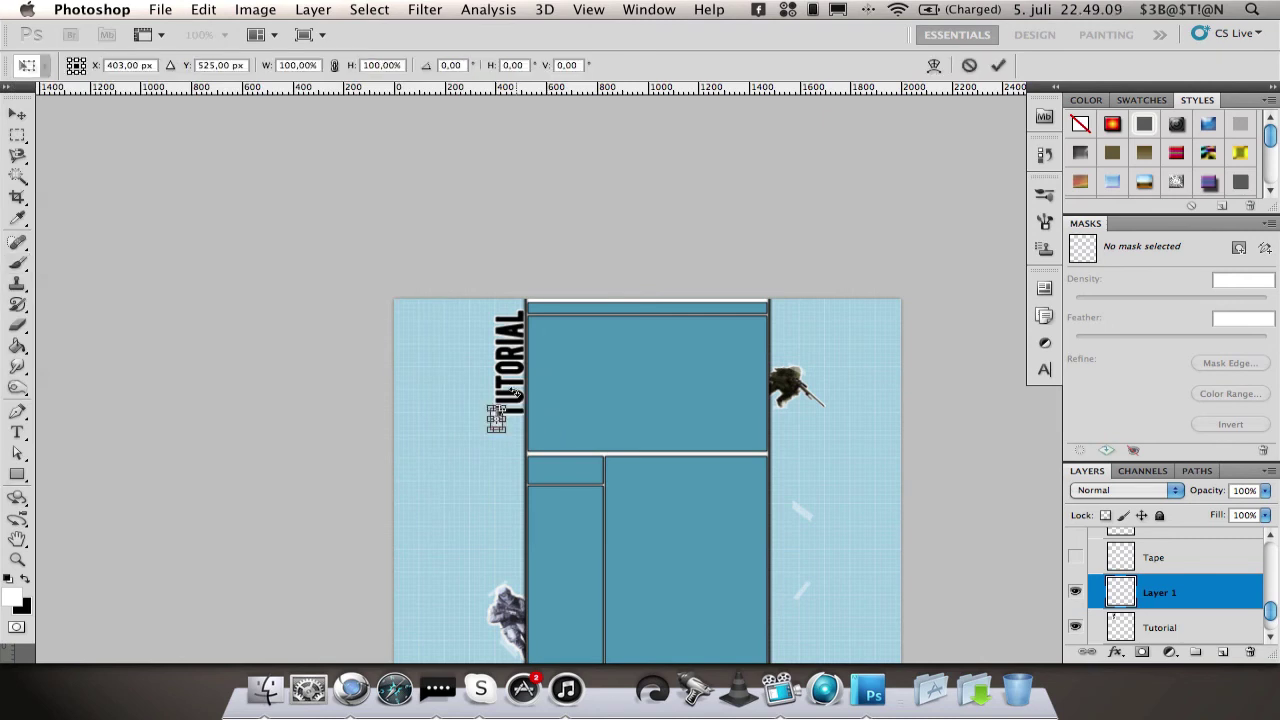
left_click_drag(512, 390, 486, 386)
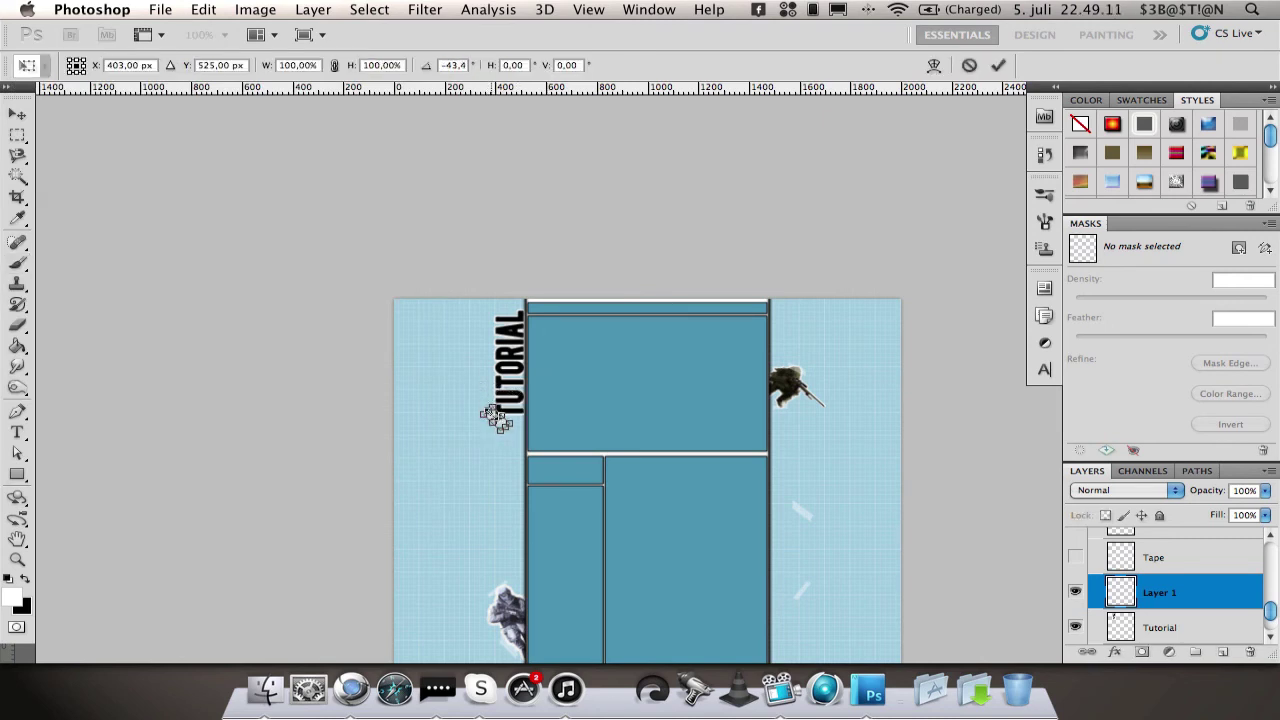
key("Return")
key("b")
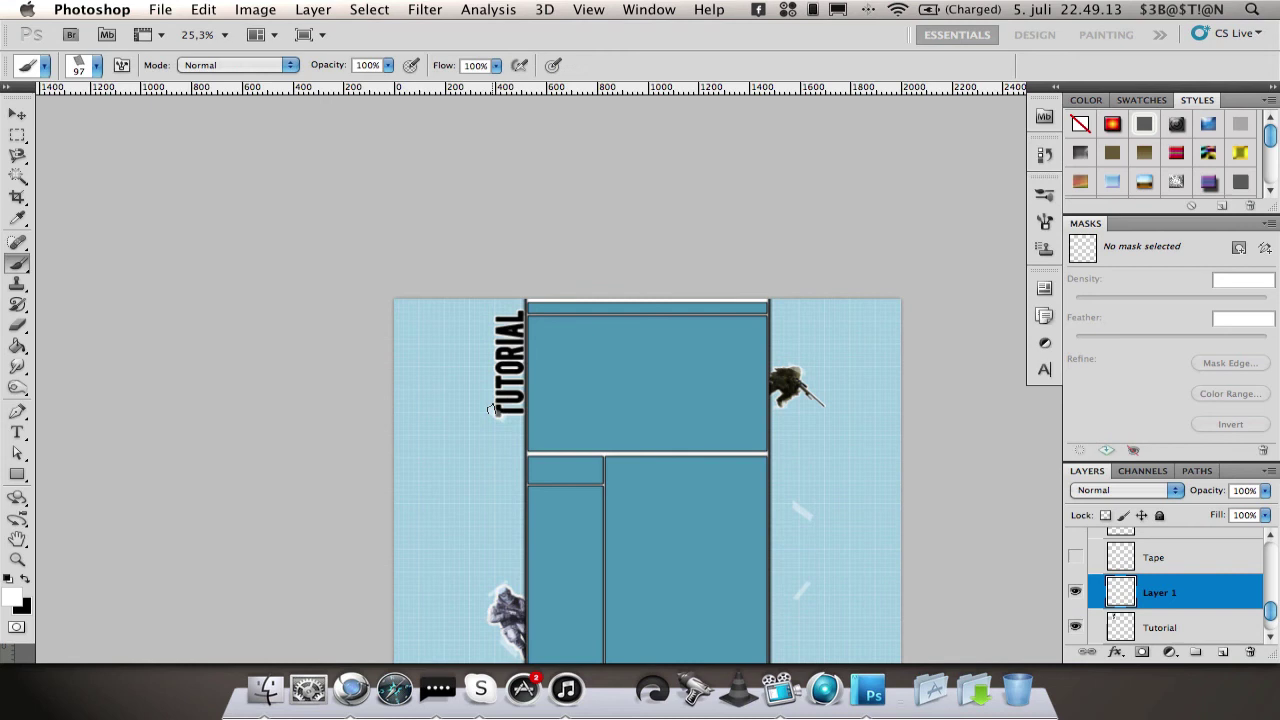
key("z")
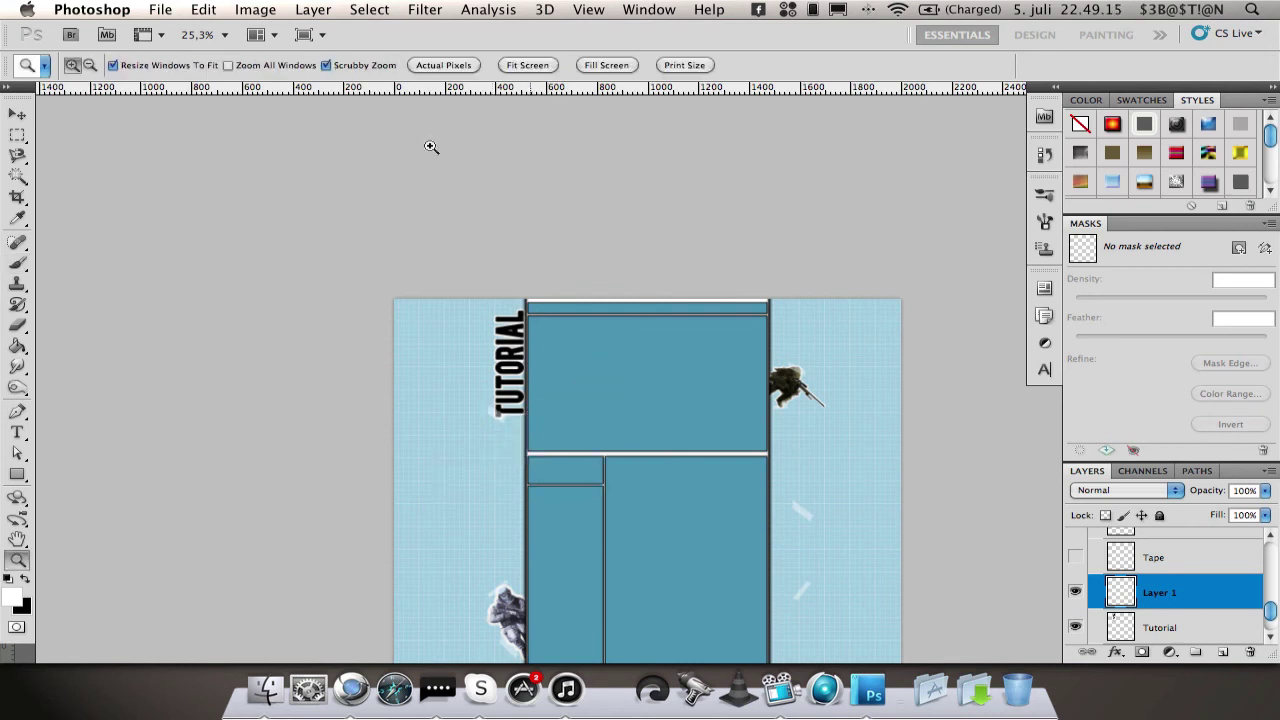
View the canvas at actual pixels, pan to the whole vertical TUTORIAL text, then switch to ScreenFlow.
left_click(444, 65)
key("h")
left_click_drag(291, 306, 566, 323)
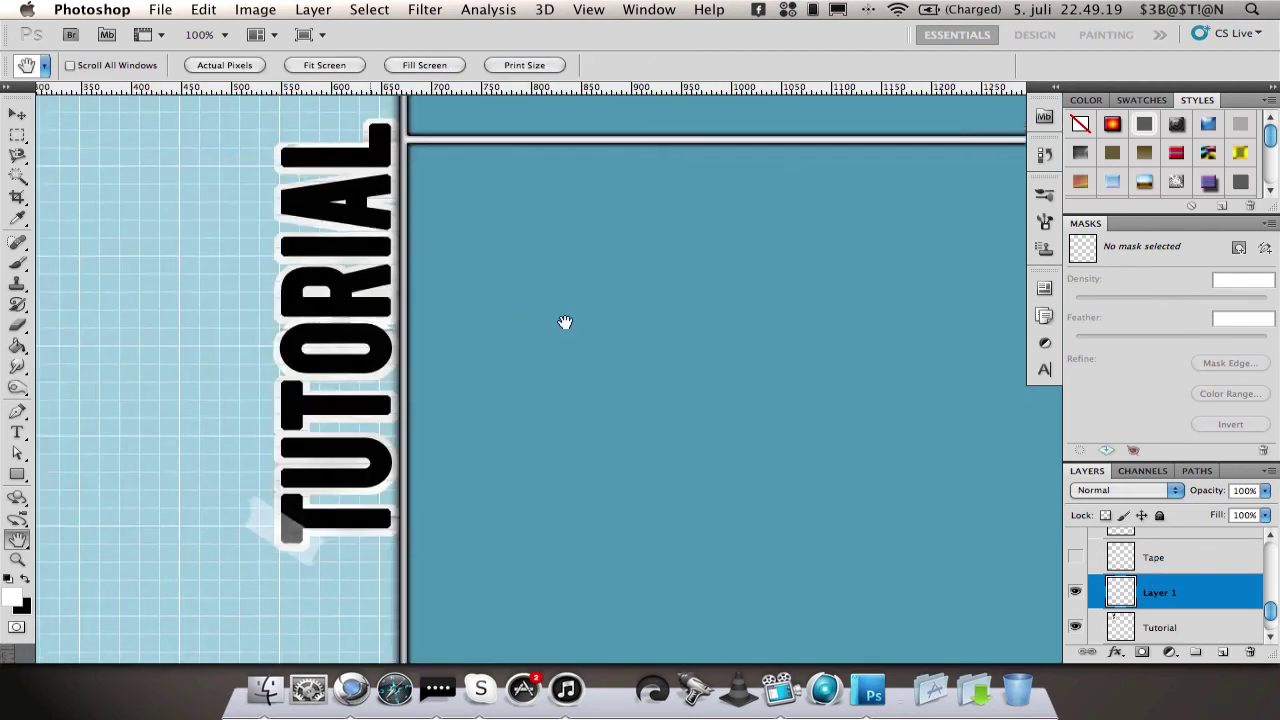
left_click_drag(402, 256, 402, 334)
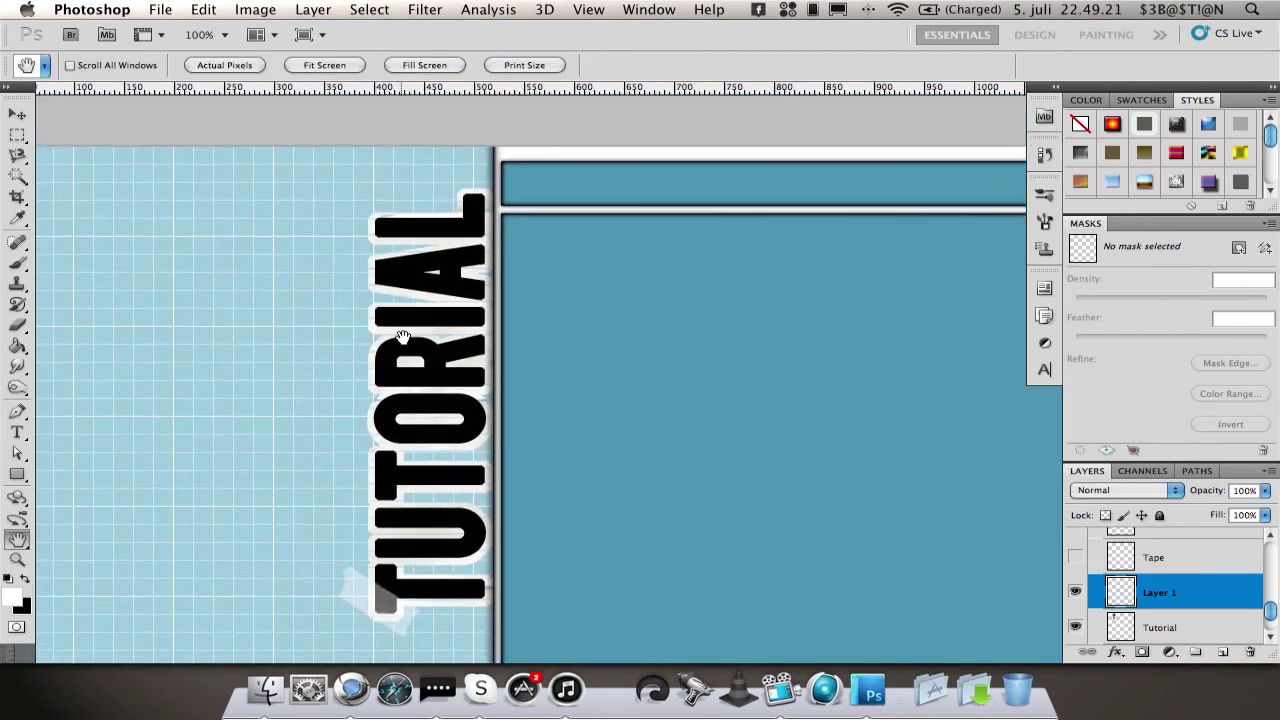
left_click(780, 689)
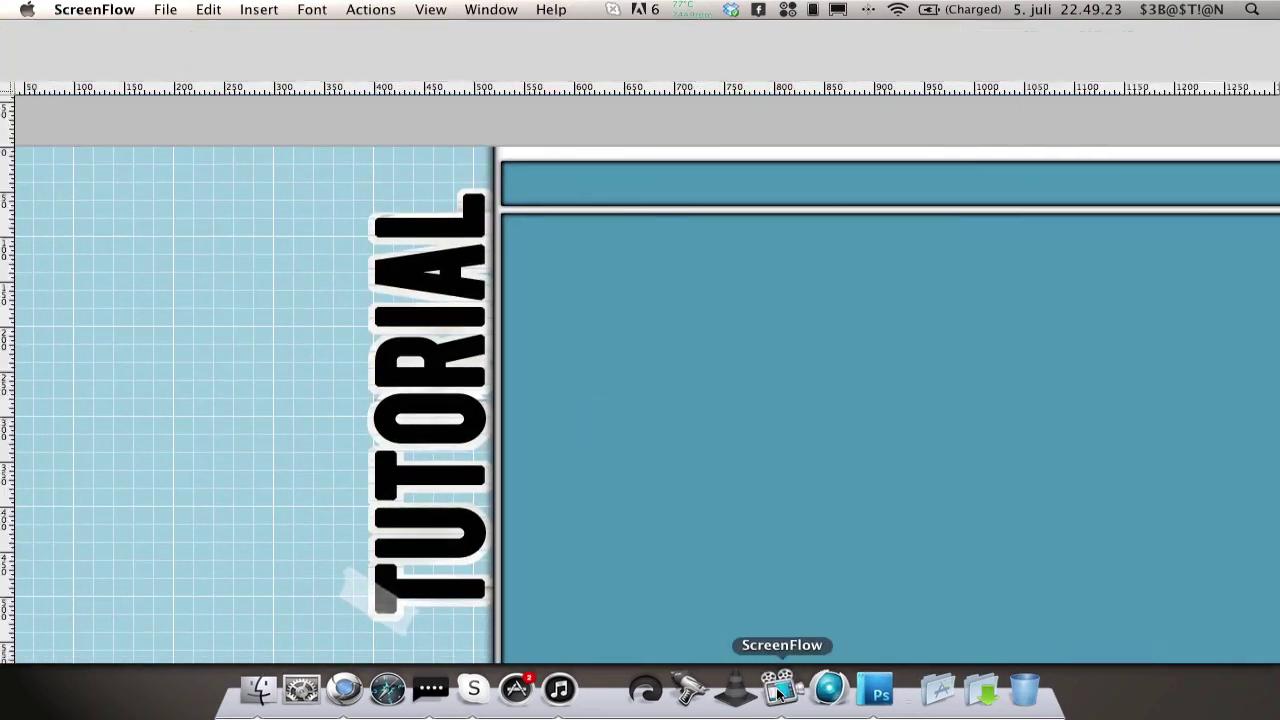